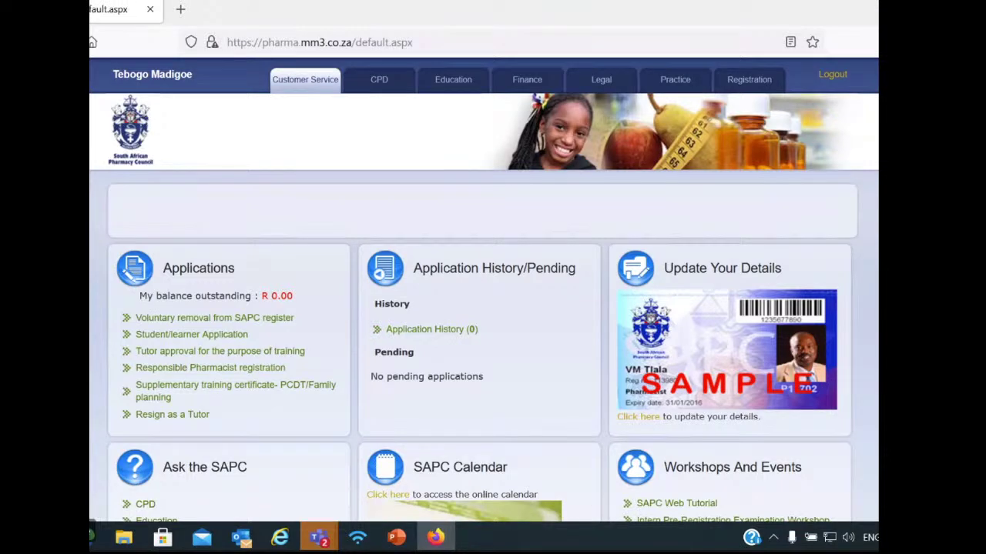
click(879, 6)
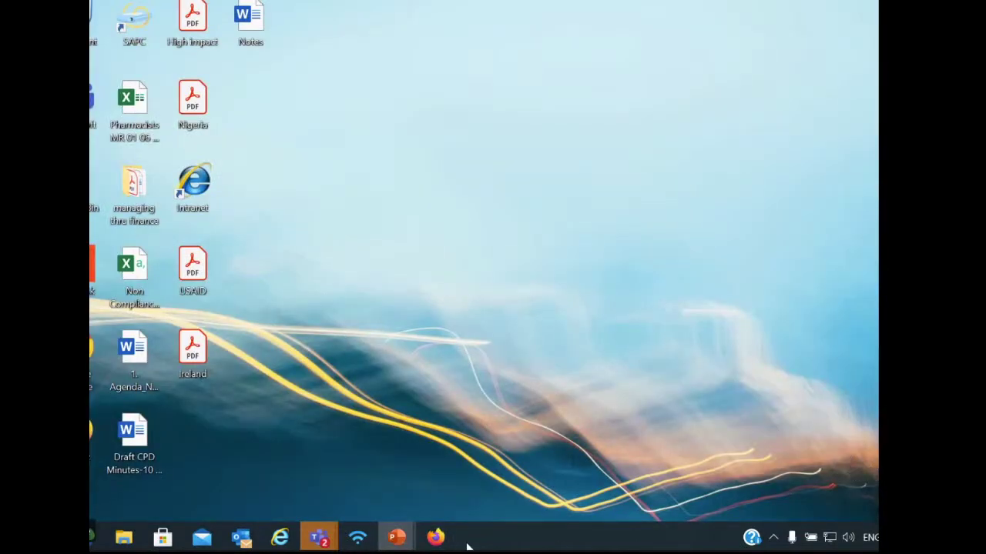
click(431, 542)
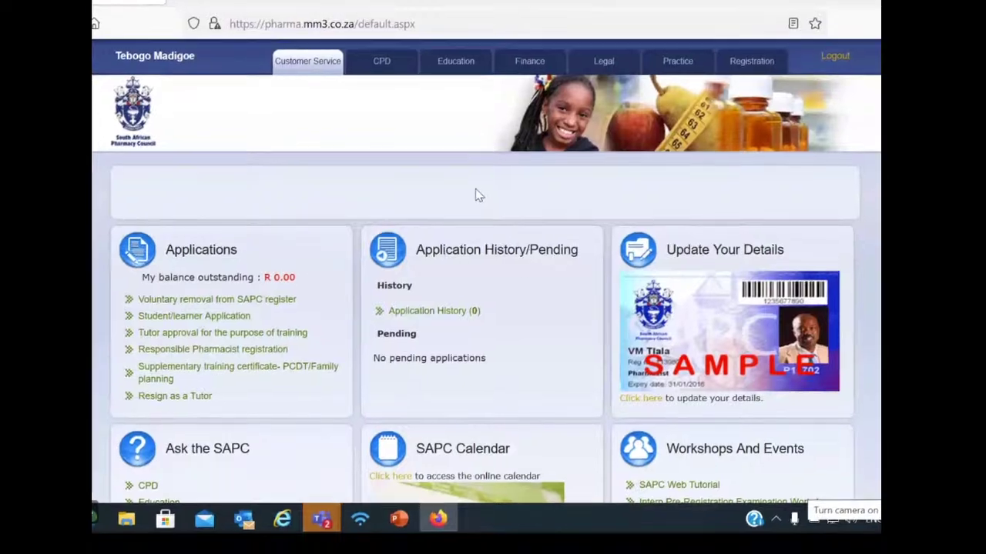
scroll(761, 245, down, 5)
scroll(764, 241, up, 5)
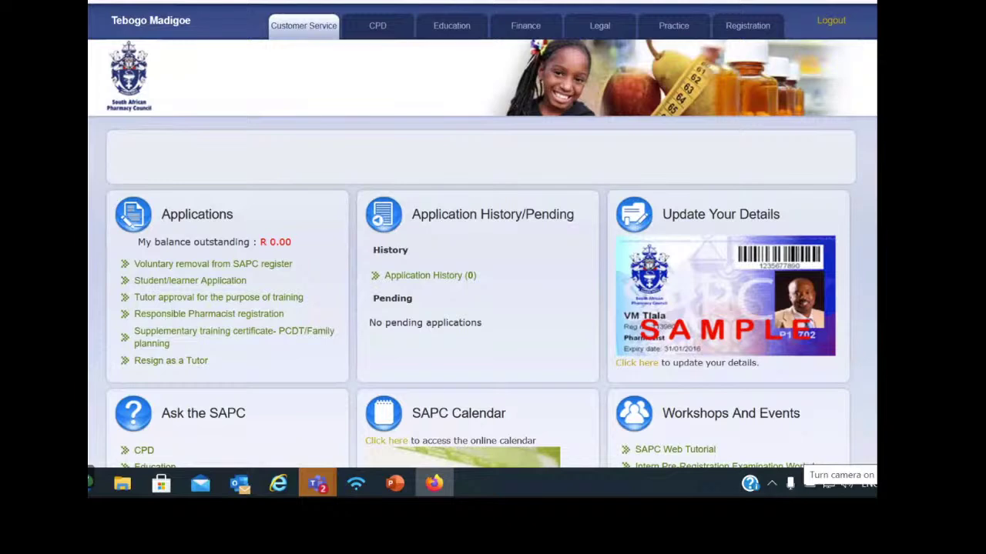
Open the Continuing Professional Development online system from the CPD section and look over the dashboard's entry charts
click(378, 35)
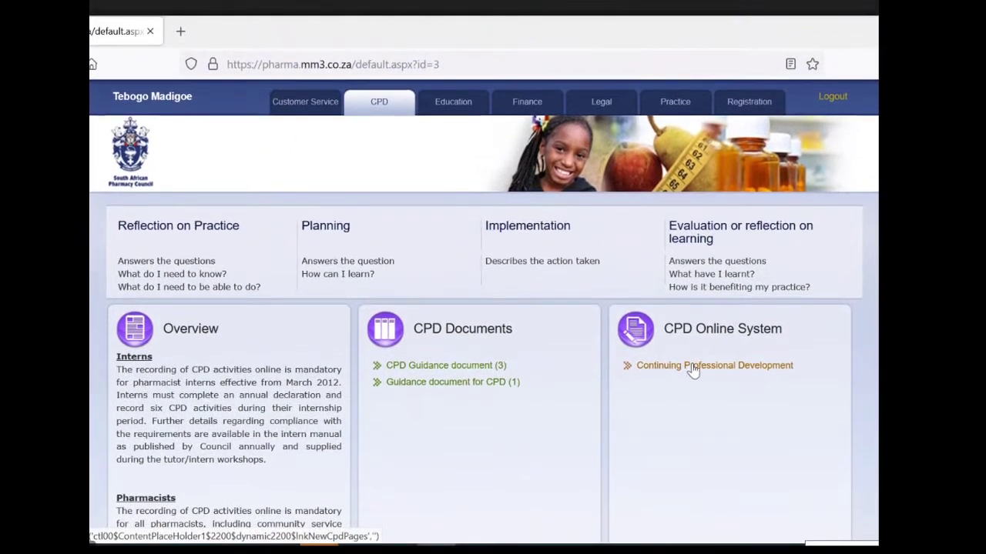
click(685, 314)
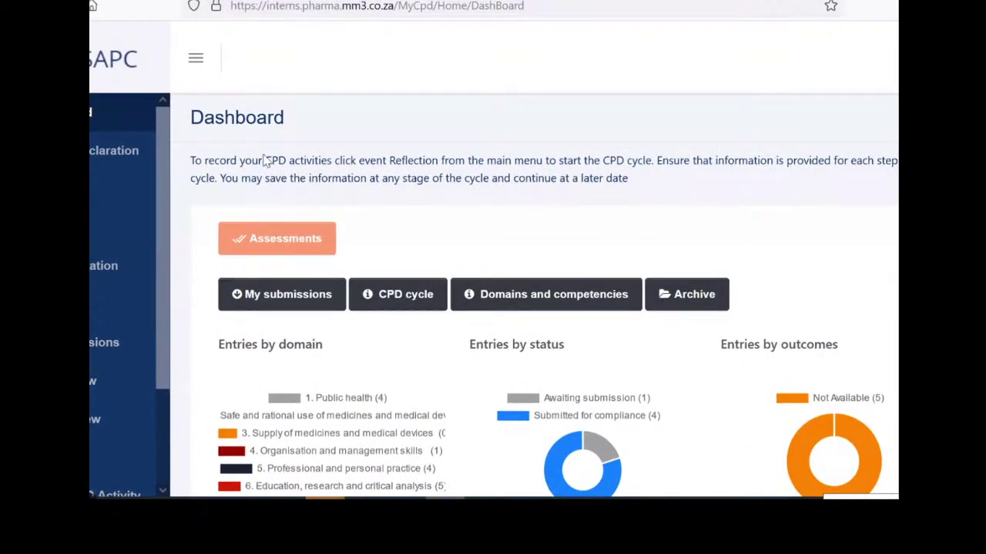
scroll(800, 324, down, 2)
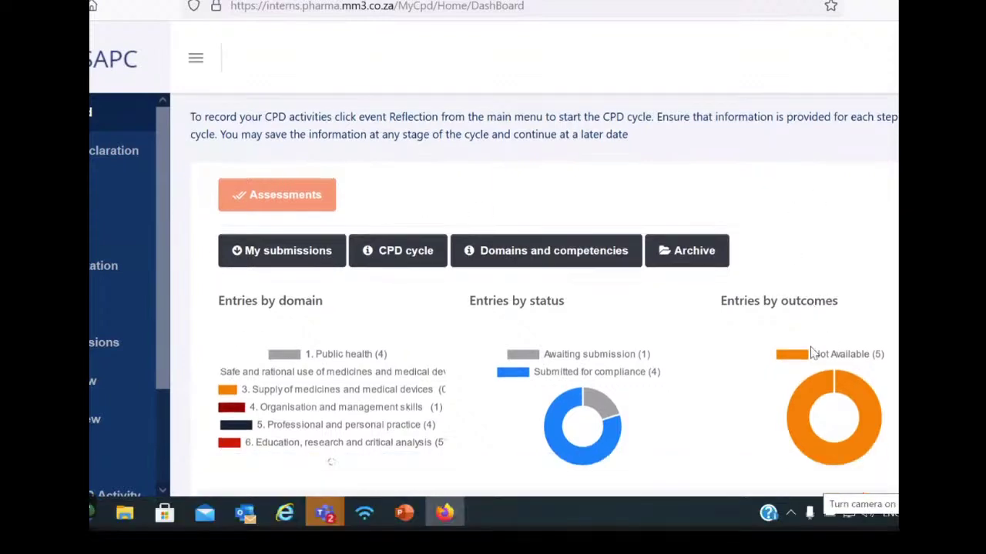
scroll(356, 287, up, 1)
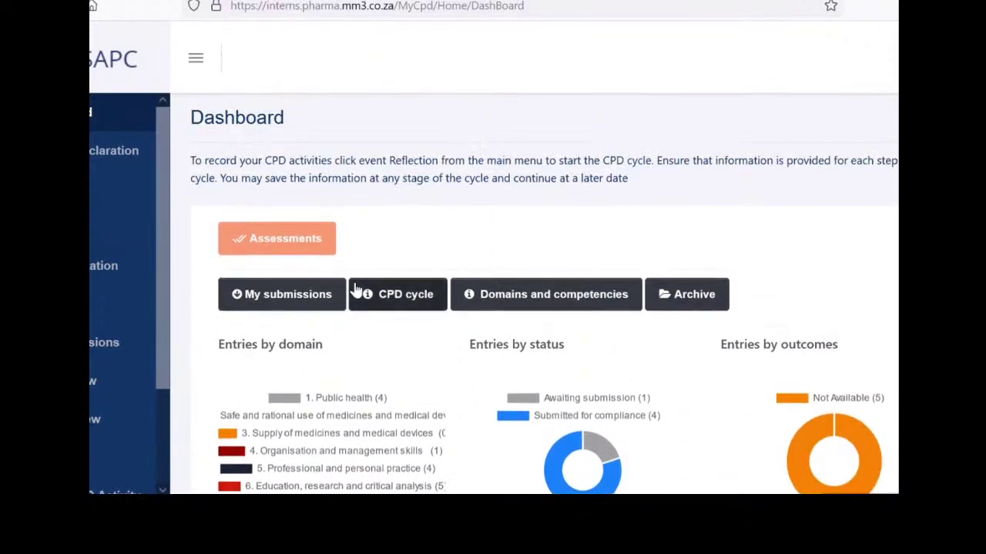
scroll(356, 287, down, 2)
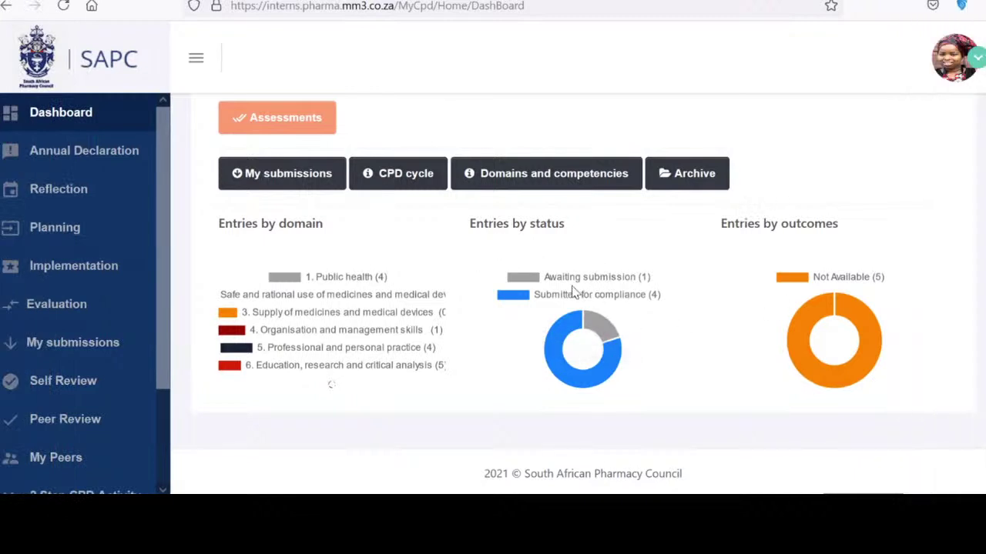
scroll(781, 308, up, 1)
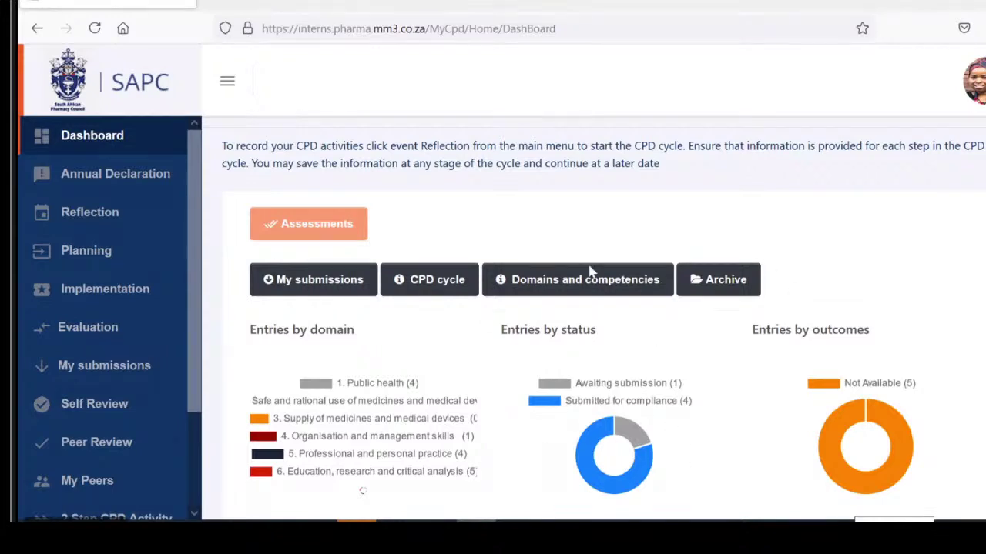
Review the submitted, awaiting and archived entries listed for 2020 and 2021 on the Annual Declaration page
click(120, 181)
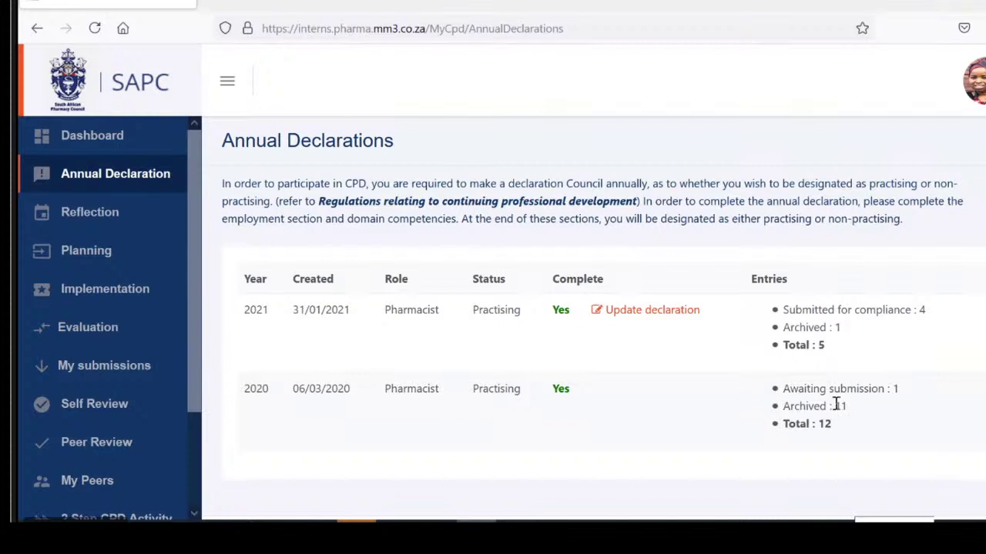
drag(855, 408, 782, 416)
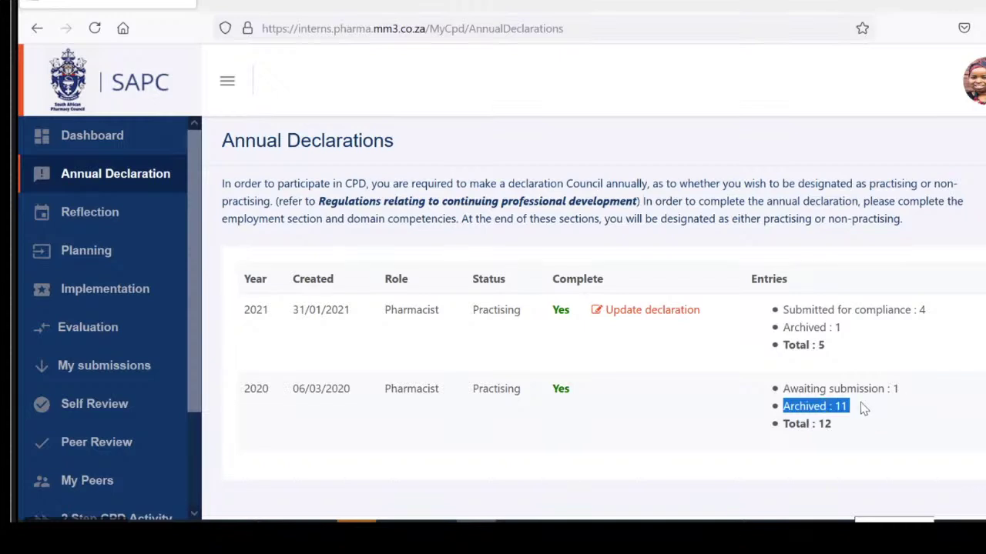
drag(860, 404, 780, 406)
drag(909, 389, 773, 391)
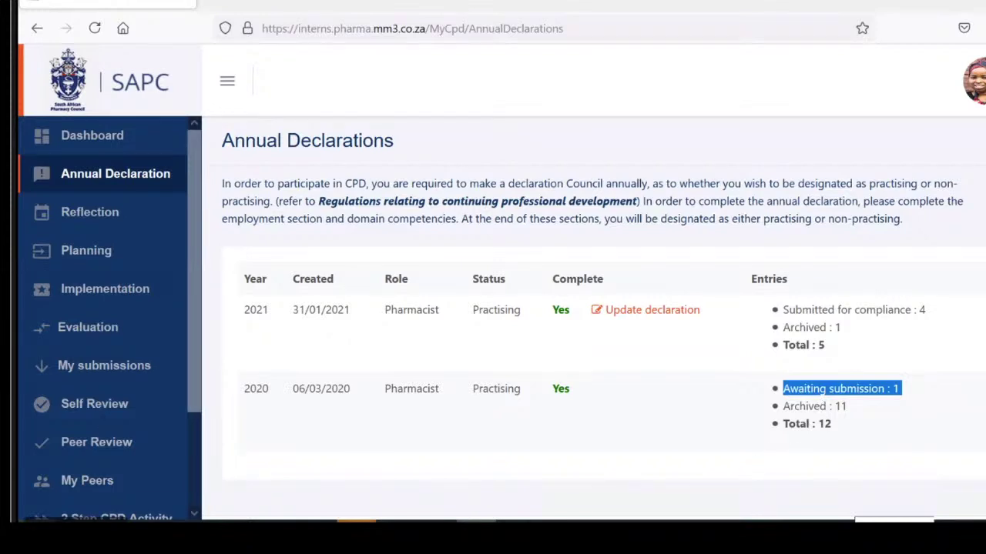
click(297, 338)
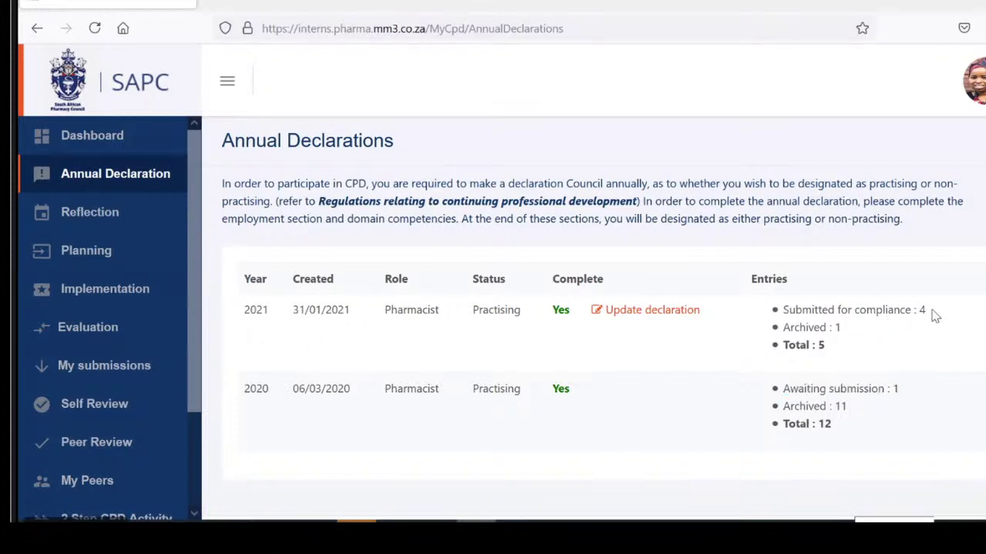
drag(933, 316, 781, 311)
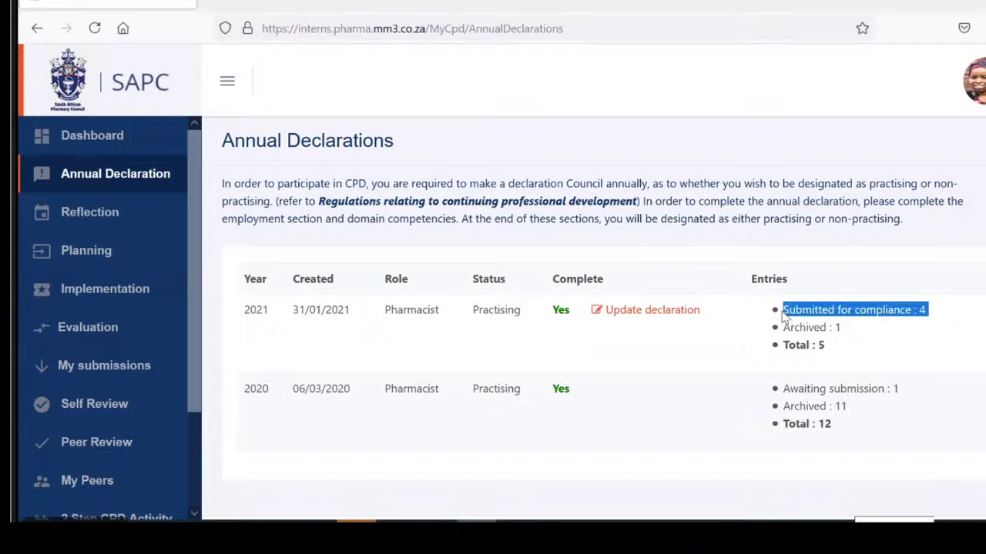
click(857, 334)
drag(857, 338, 778, 337)
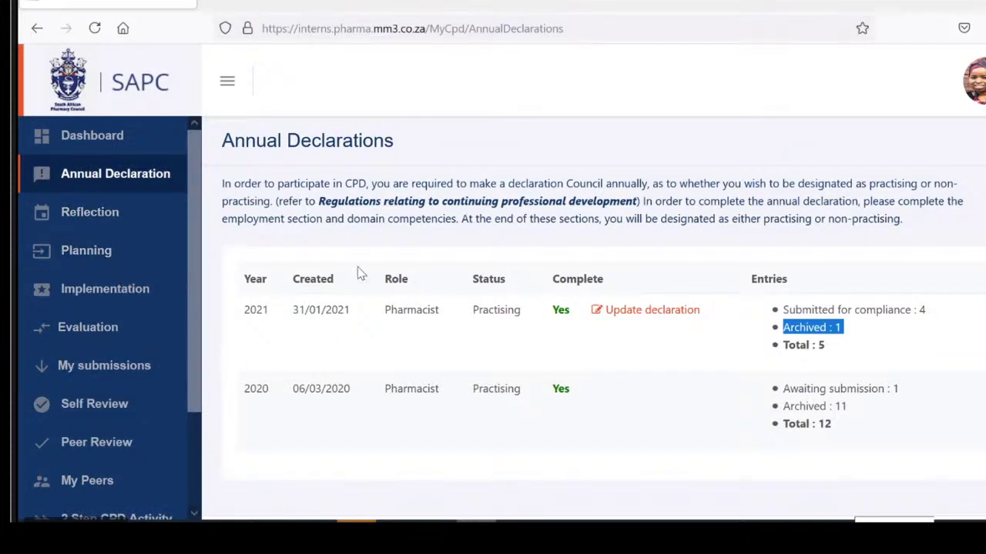
Look through the existing CPD entries on the Reflection page and start identifying a new learning need
click(80, 221)
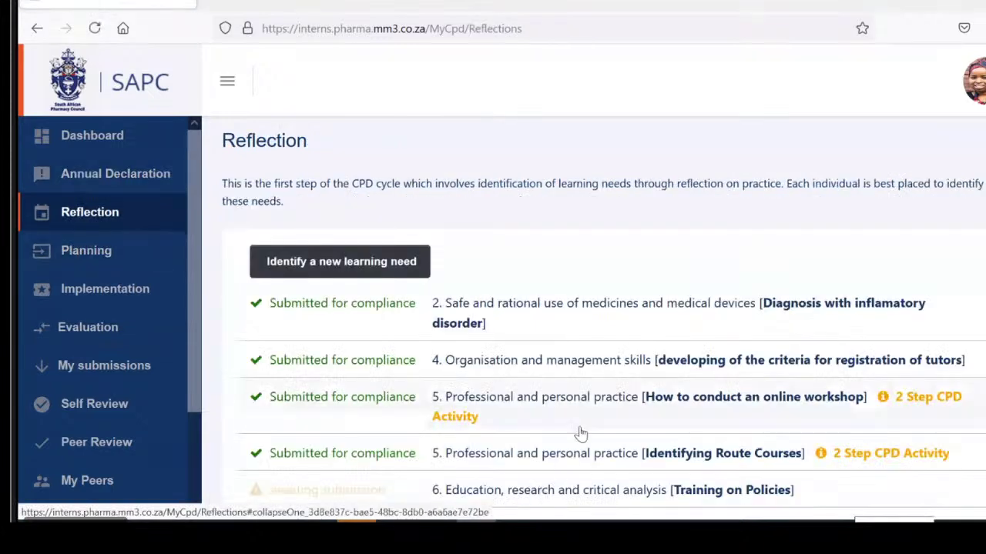
scroll(594, 394, down, 1)
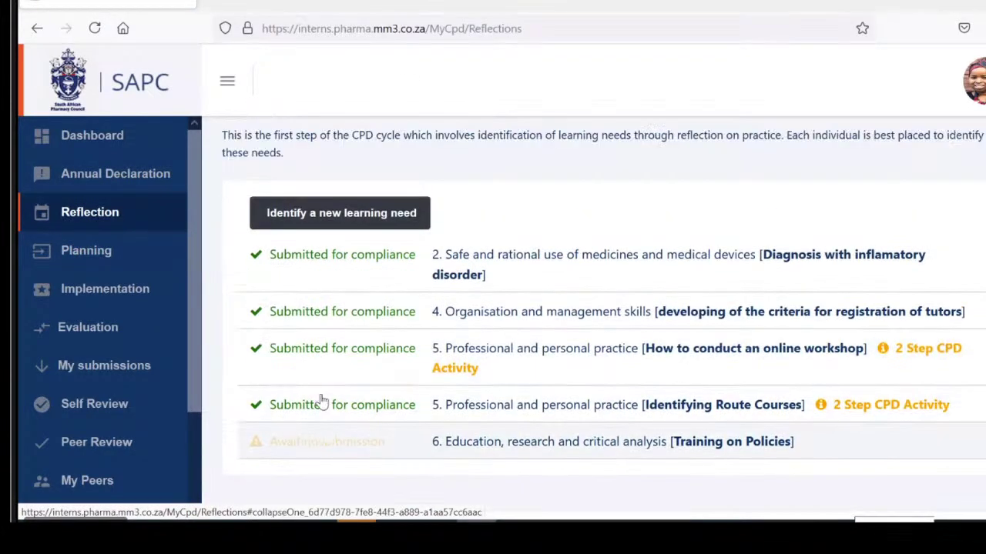
scroll(322, 402, up, 1)
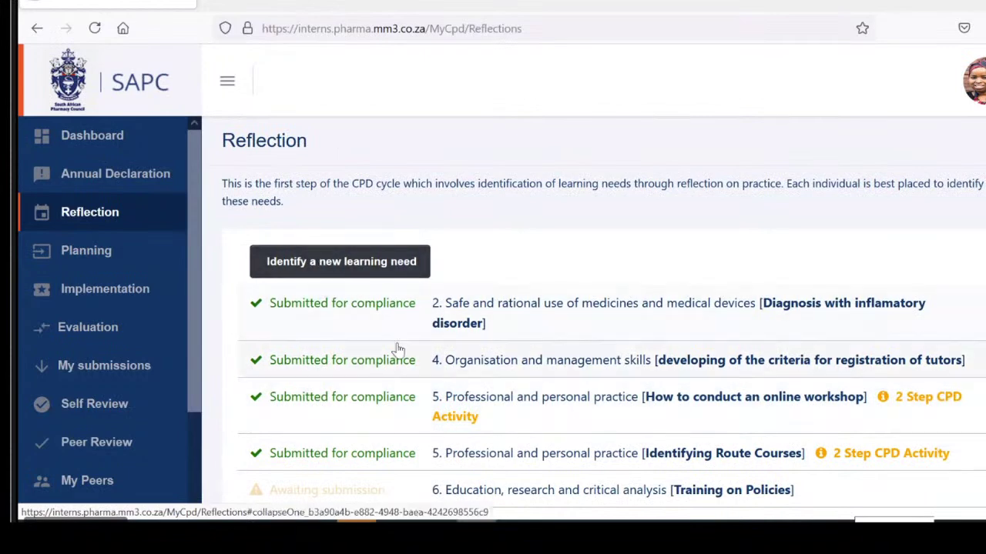
scroll(398, 350, down, 2)
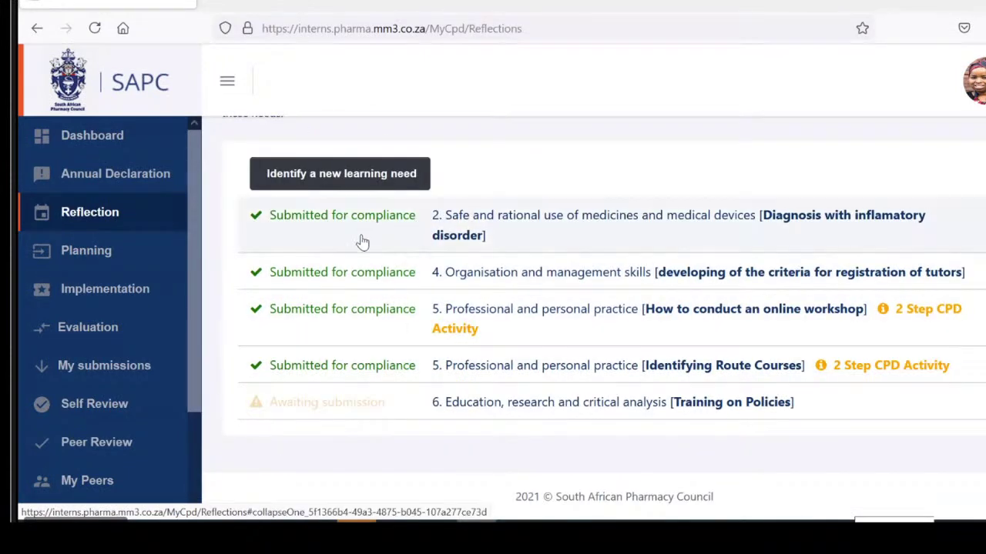
scroll(402, 326, up, 2)
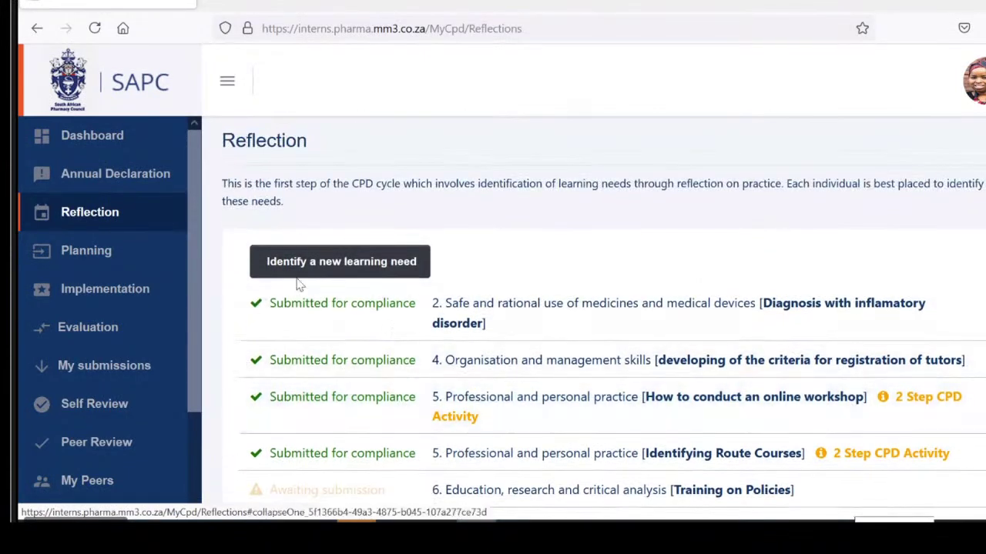
click(336, 266)
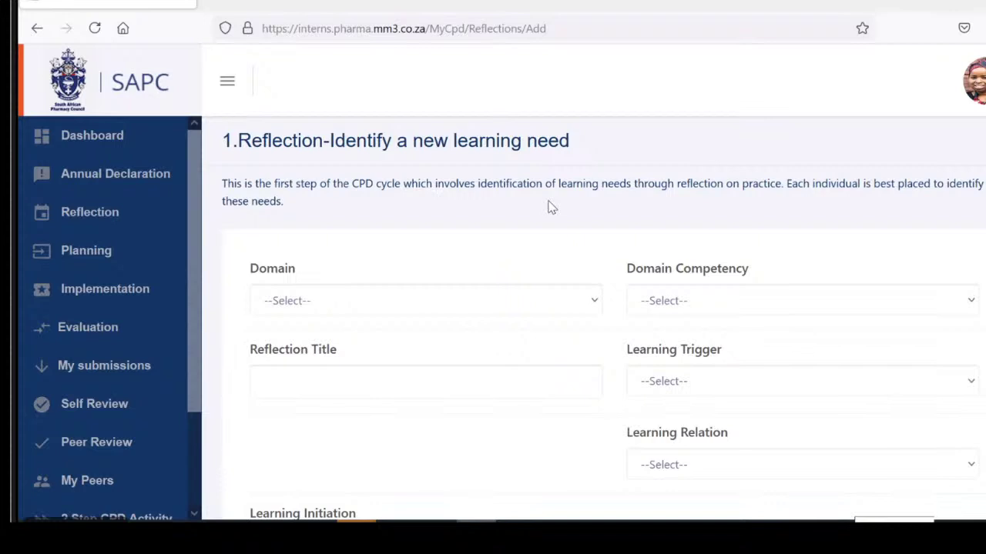
Set the domain to "6. Education, research and critical analysis" and the domain competency to "6.2 Provision of education and training"
click(542, 302)
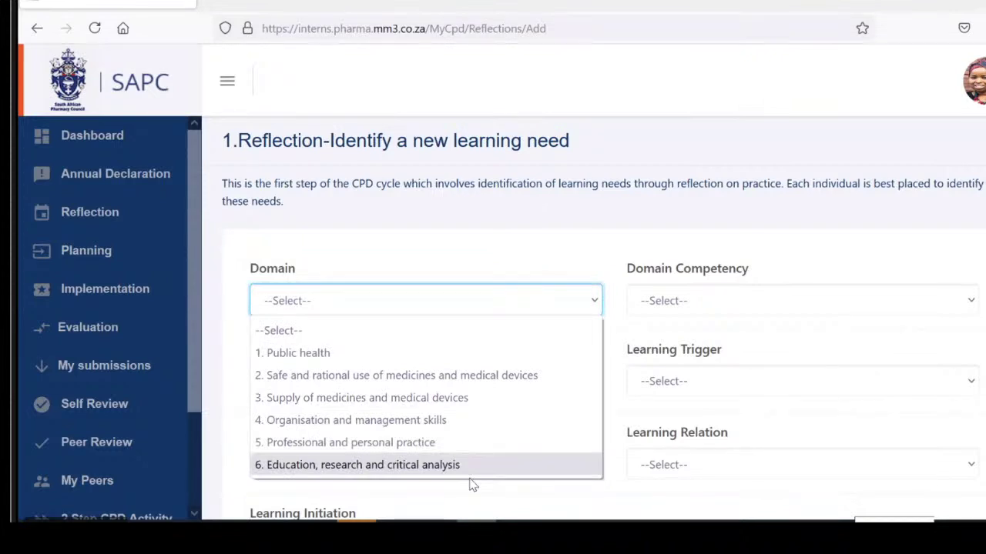
click(468, 466)
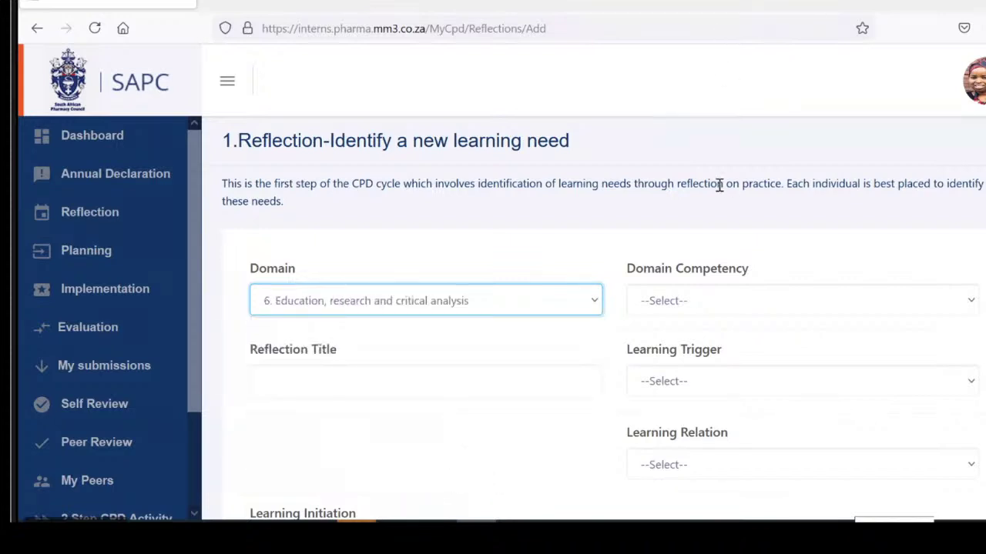
click(724, 306)
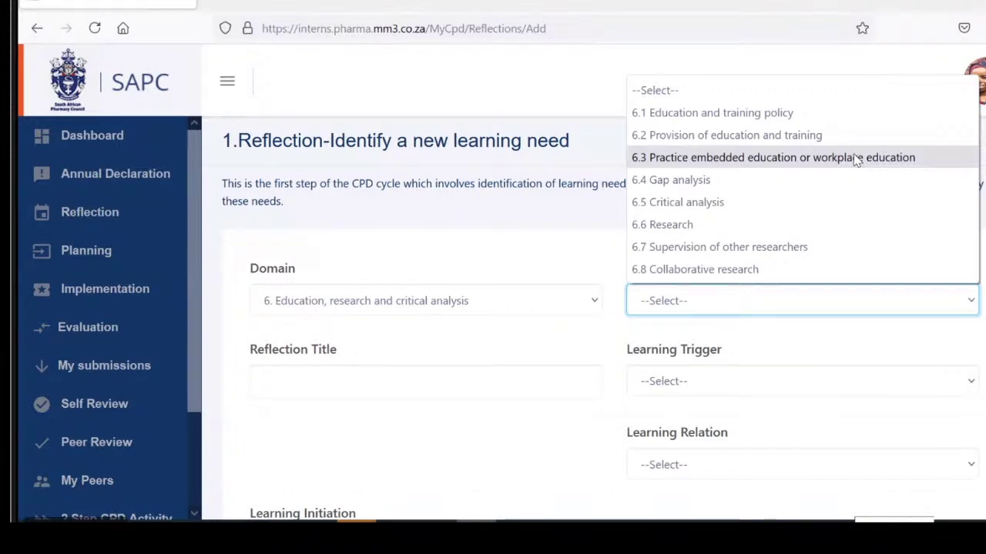
click(720, 136)
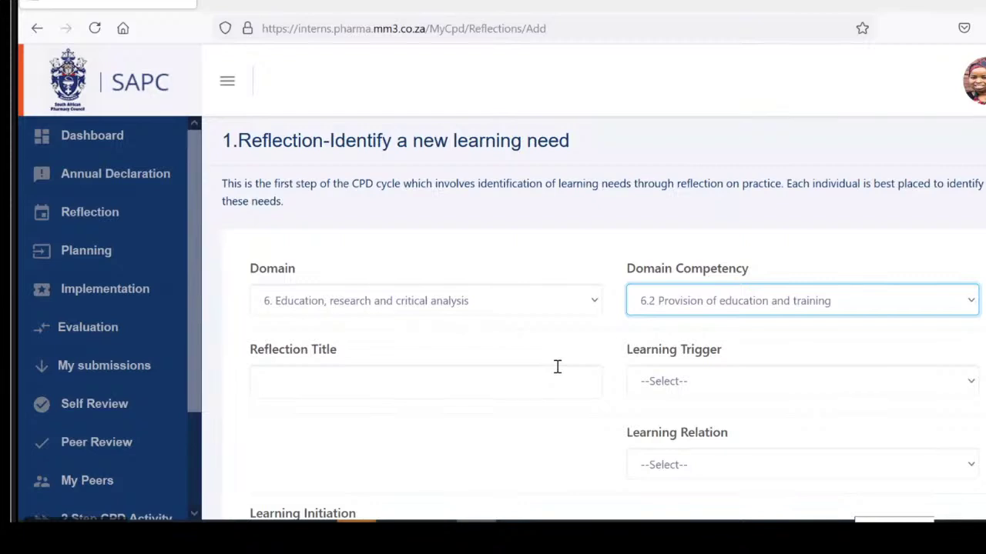
Enter "`Preparing for the master class" as the reflection title
click(303, 380)
text(`Prep)
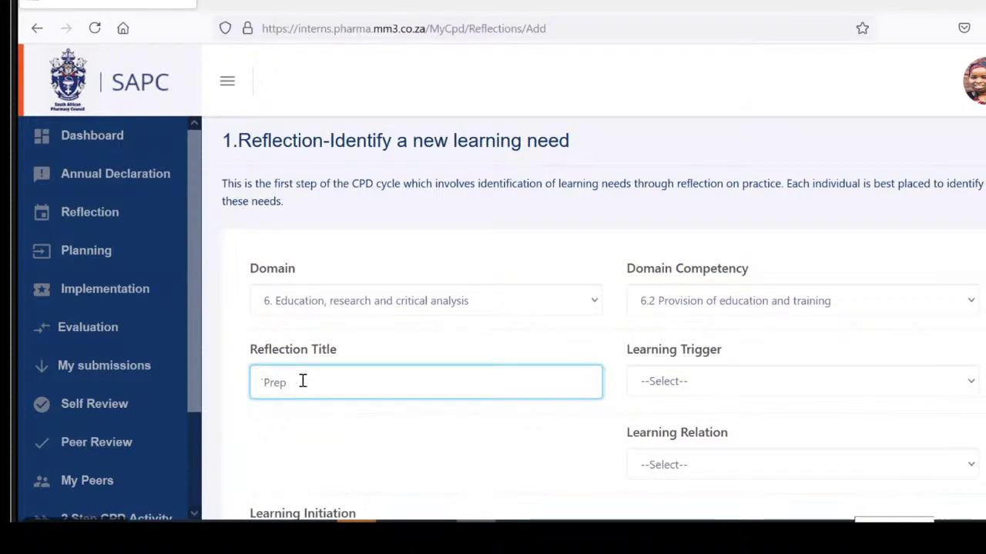
text(aring r)
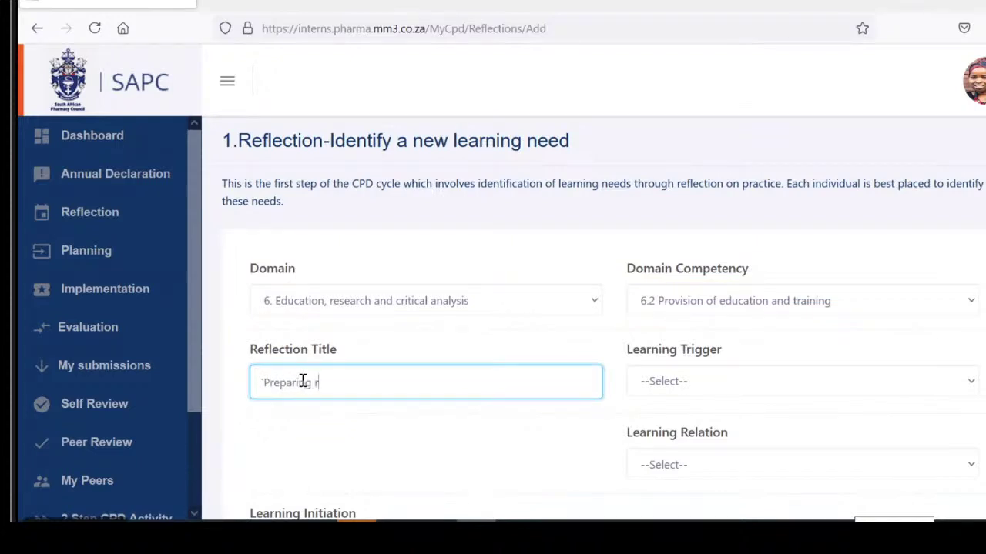
key(BackSpace)
text(for the master class)
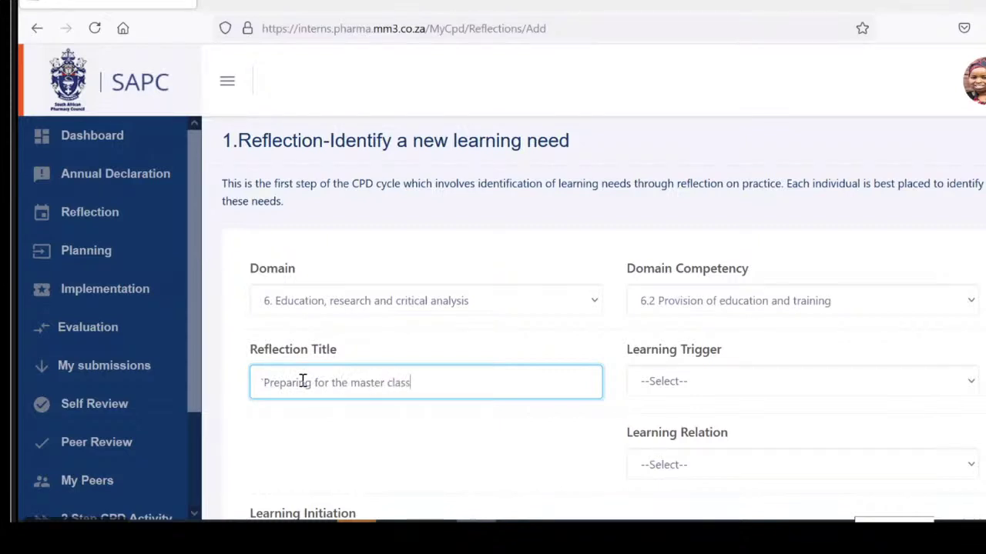
Set the learning trigger to "Feedback from service users" and the learning relation to "Current role"
click(838, 387)
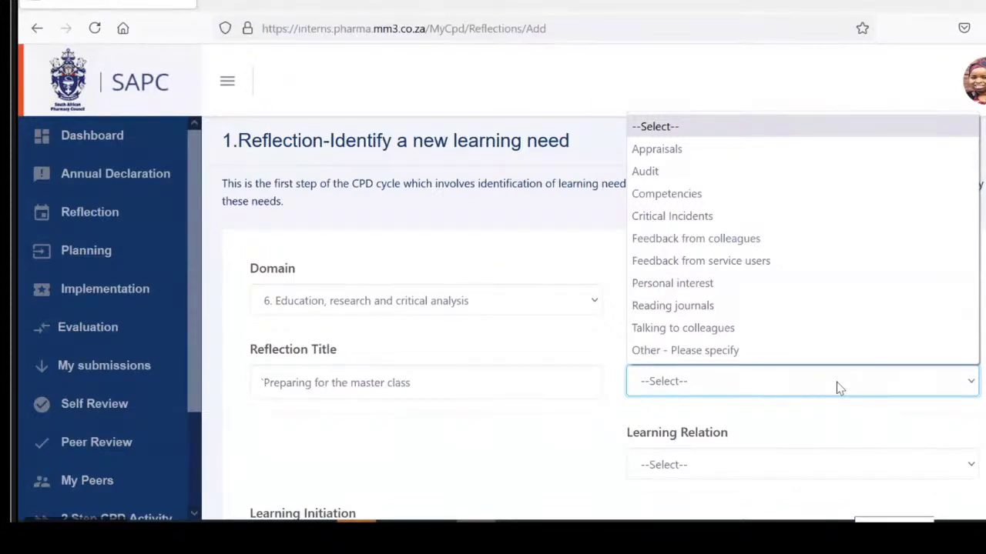
click(731, 260)
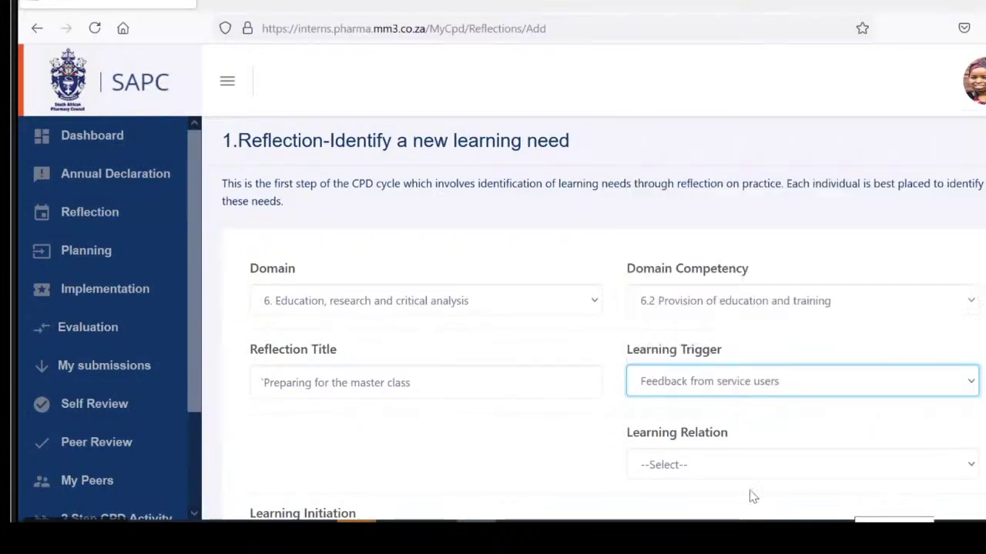
click(708, 465)
click(689, 487)
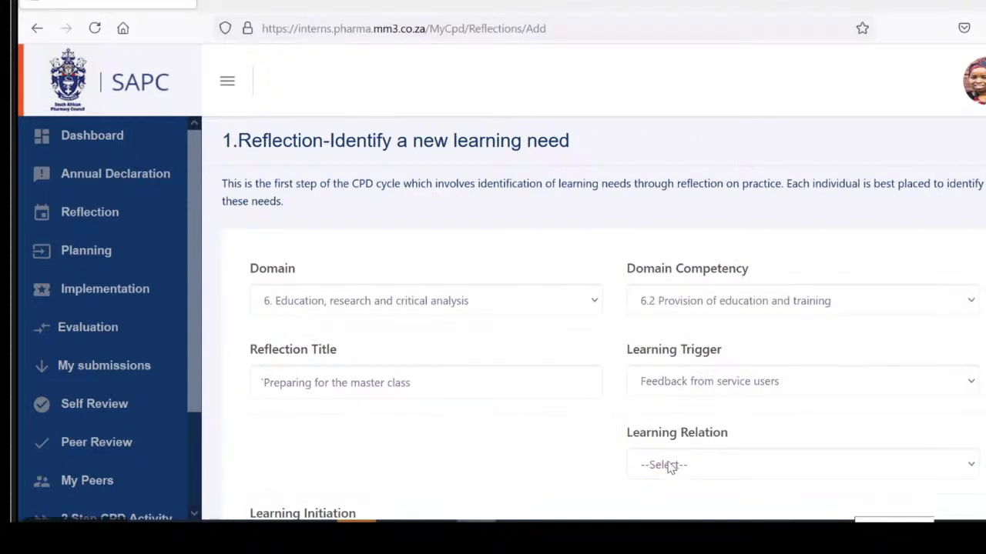
click(670, 466)
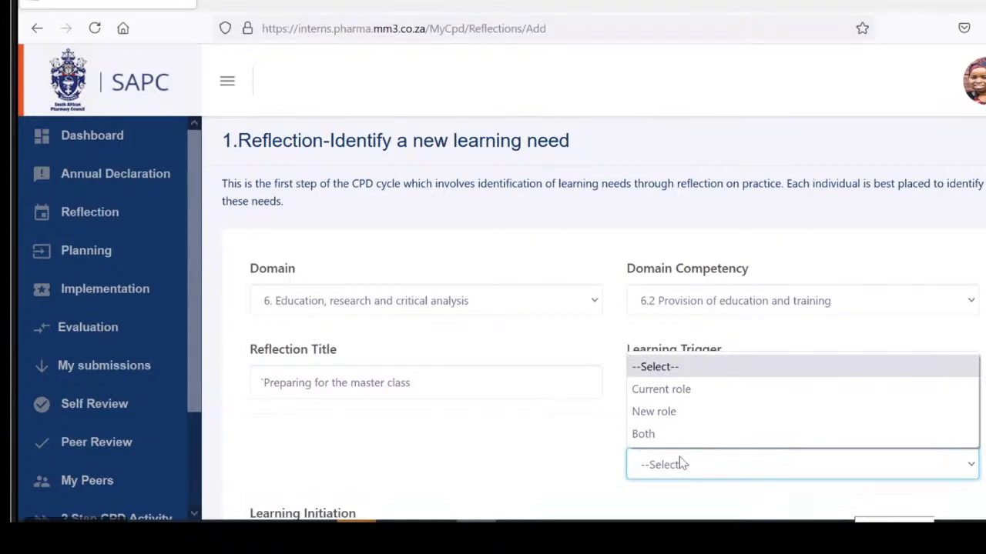
click(641, 395)
Set the learning initiation to "Bottom down (users of my products and services)"
scroll(444, 457, down, 3)
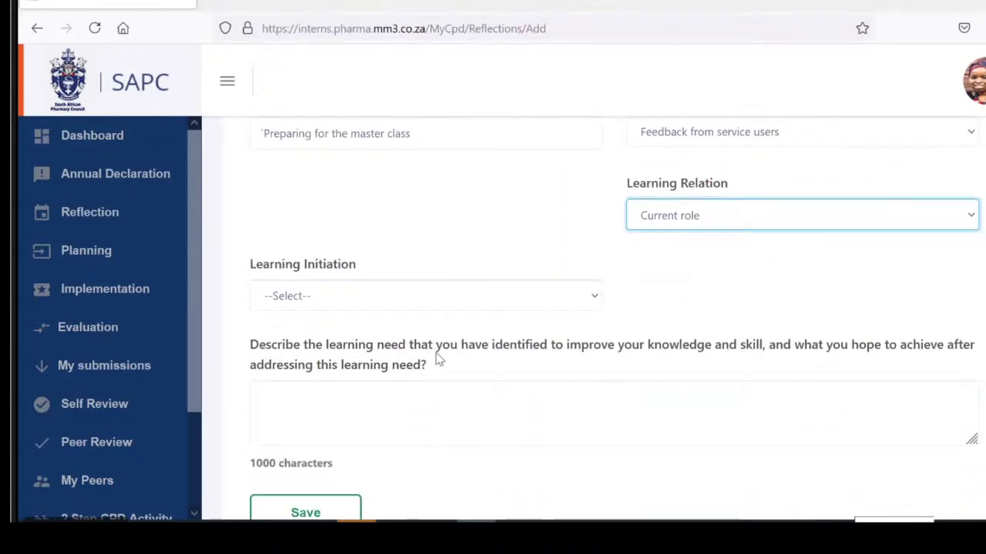
scroll(435, 349, down, 2)
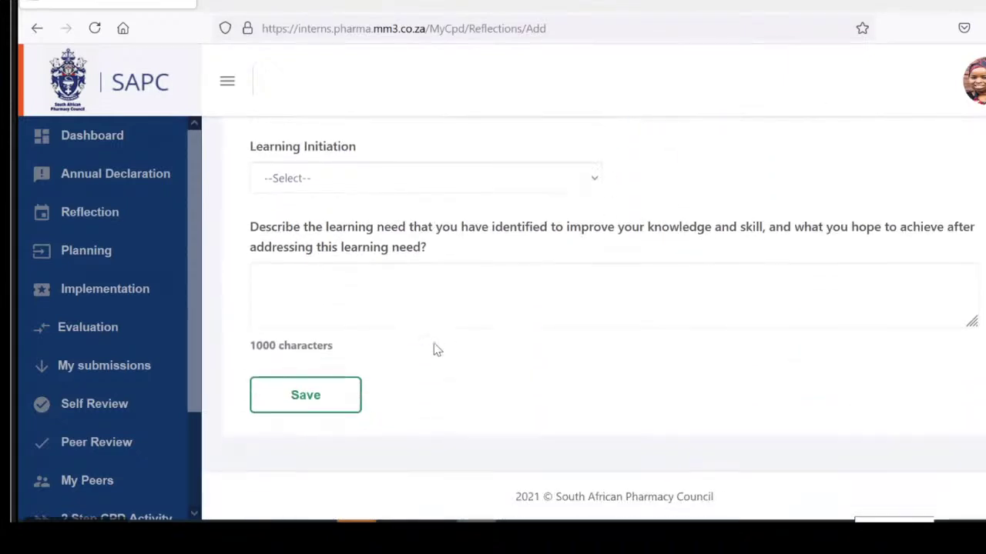
click(533, 184)
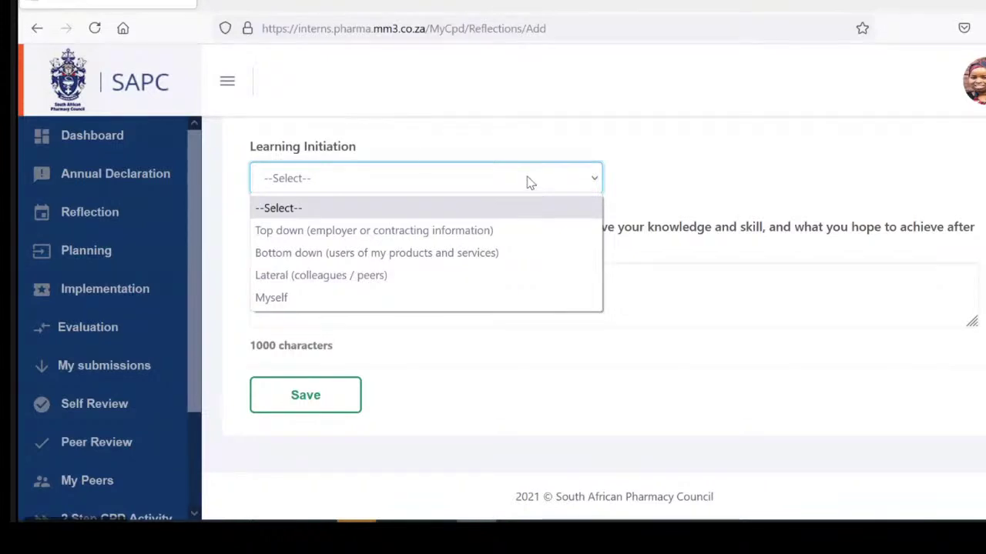
click(423, 257)
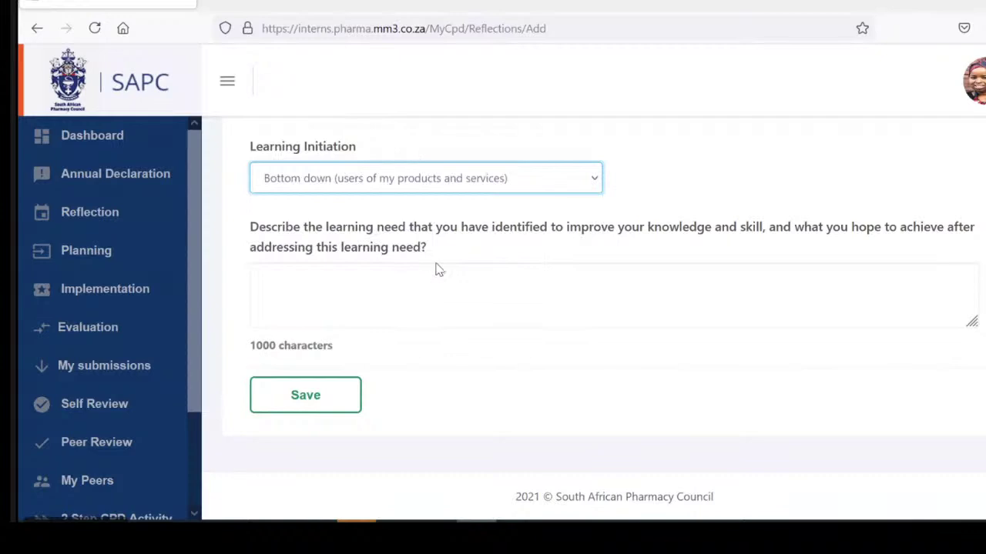
Describe the identified learning need as "compliance" and save the reflection, declining to continue to planning
click(337, 295)
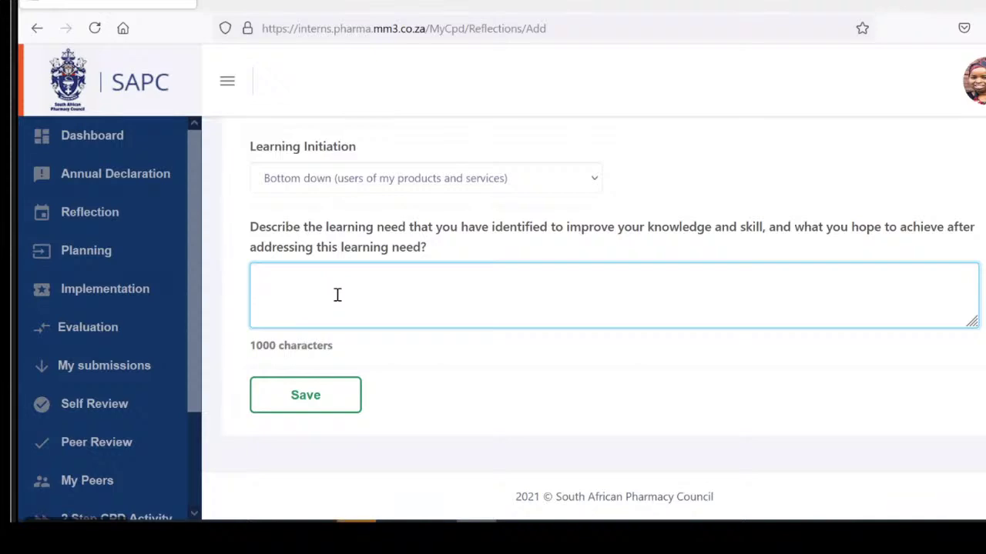
text(complina)
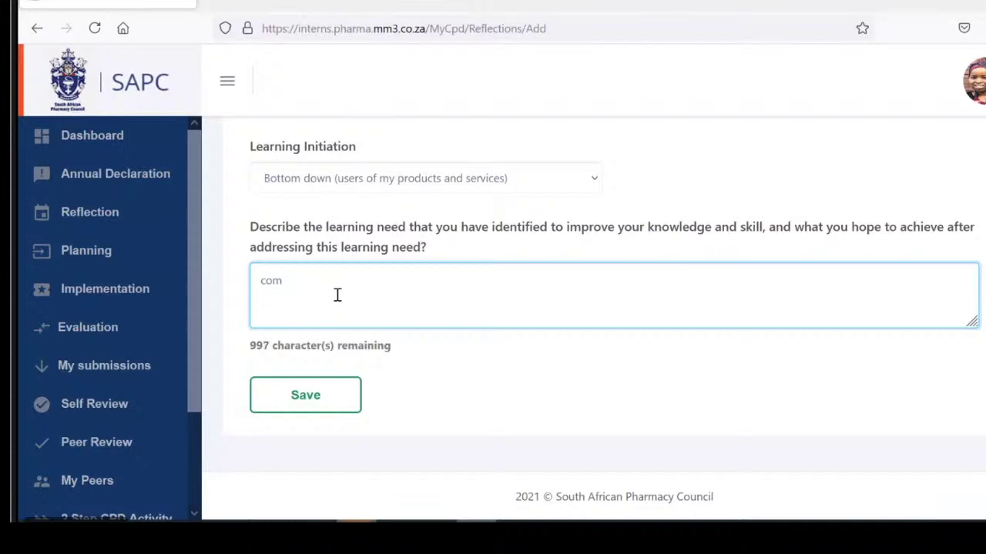
key(BackSpace)
text(nce)
key(BackSpace)
key(BackSpace)
key(BackSpace)
key(BackSpace)
text(ance)
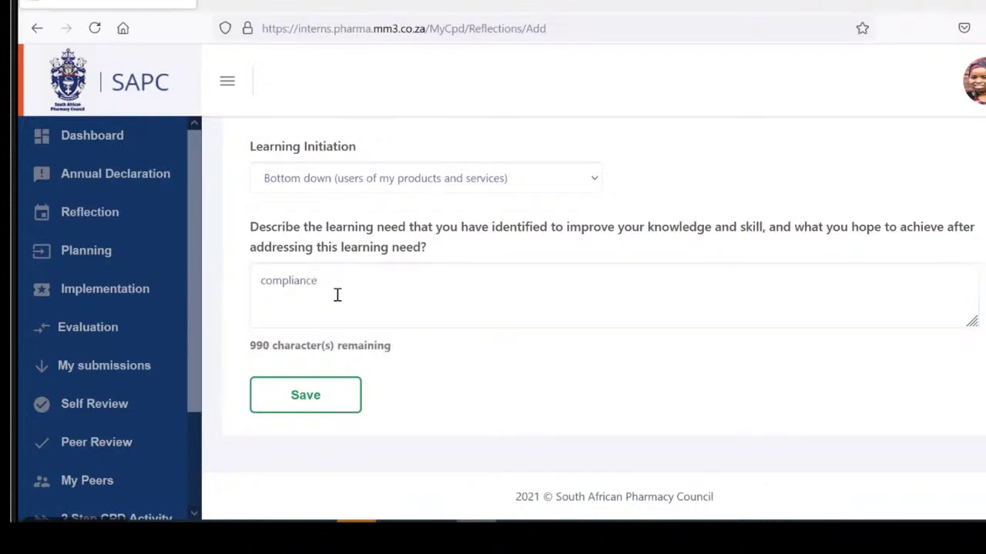
click(310, 402)
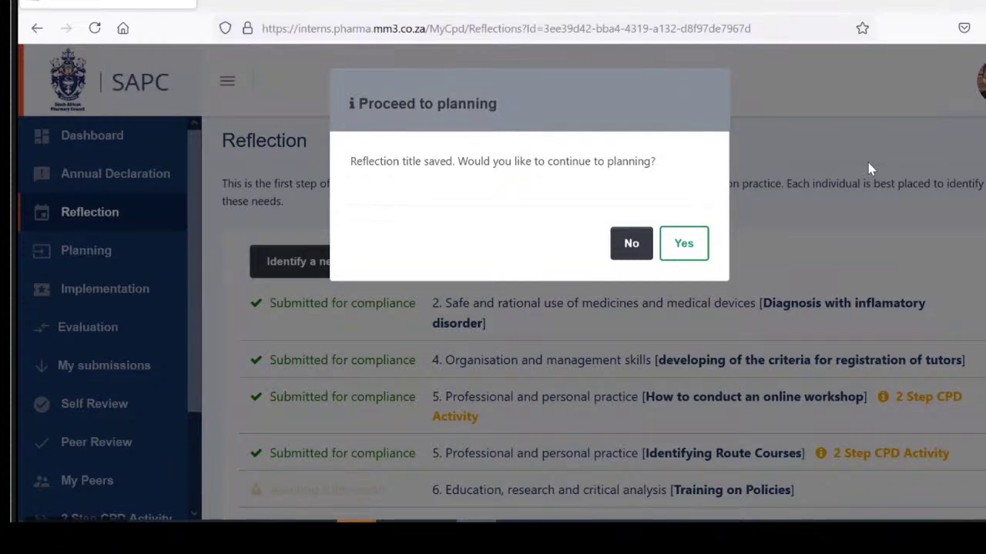
click(632, 248)
Review the details of the incomplete "`Preparing for the master class" entry on the Reflection page and proceed to its planning
scroll(593, 242, down, 3)
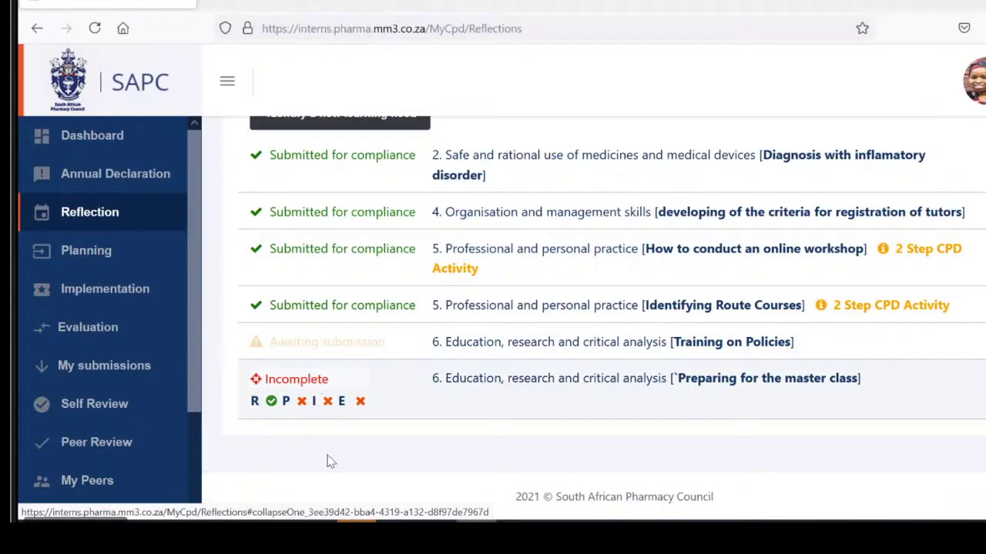
click(296, 381)
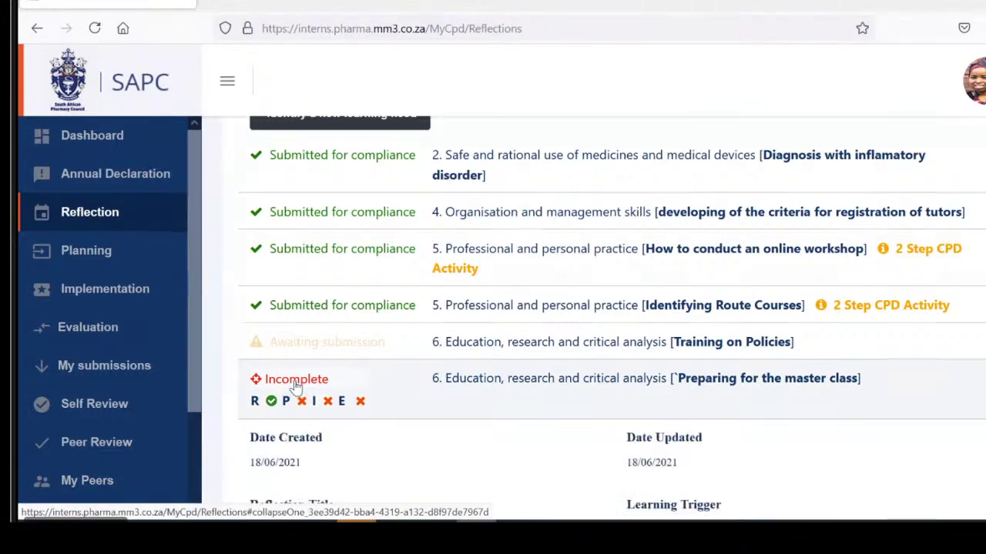
scroll(439, 392, down, 2)
scroll(440, 392, down, 3)
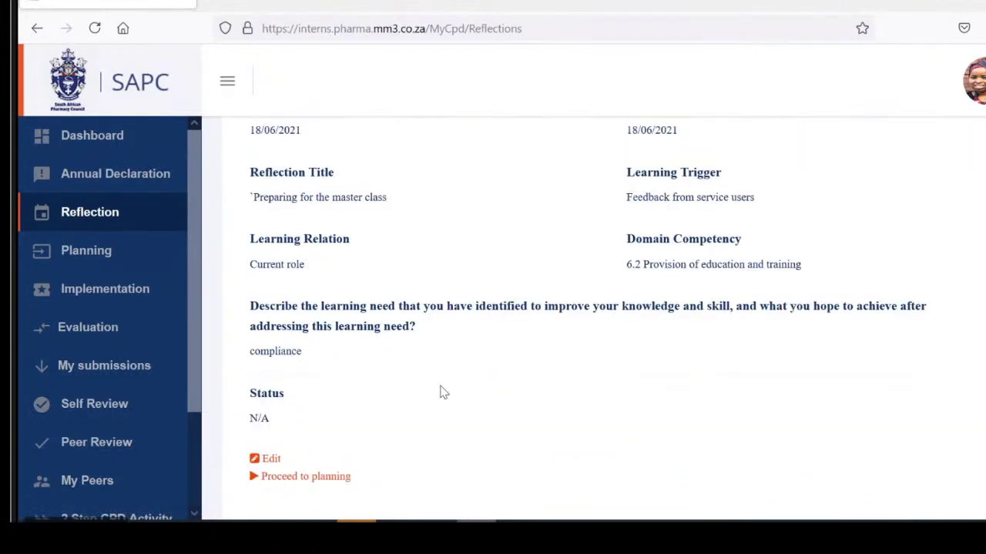
scroll(439, 392, down, 3)
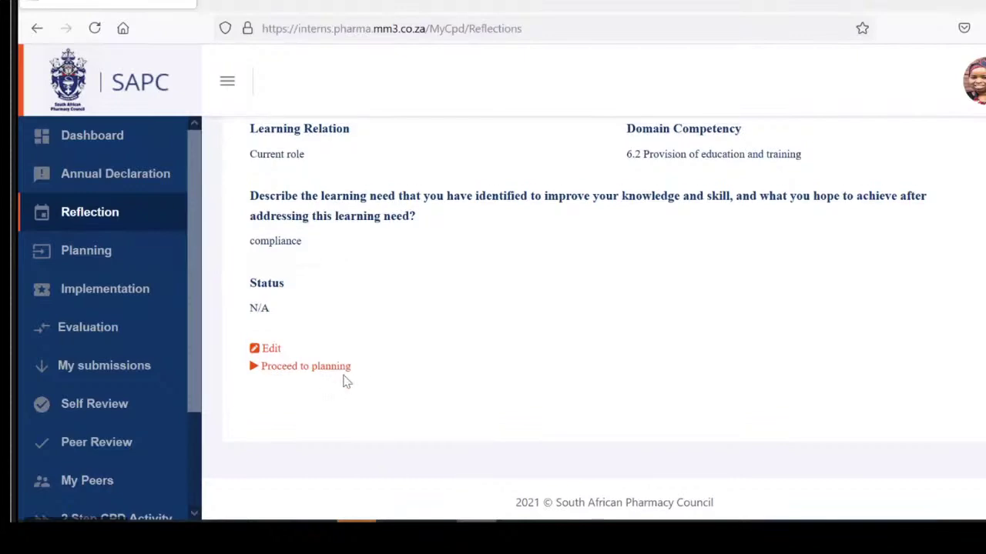
scroll(345, 382, up, 3)
scroll(344, 378, down, 2)
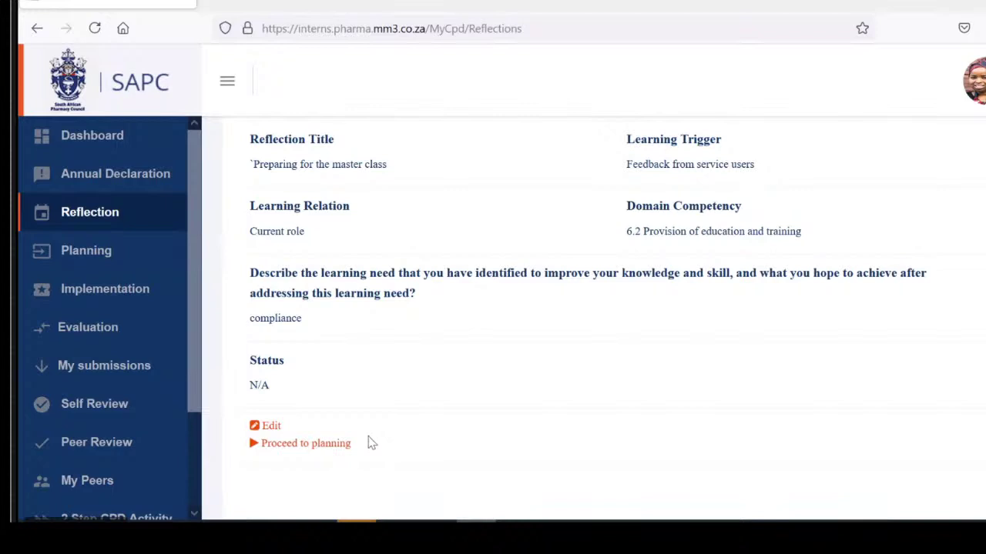
click(292, 450)
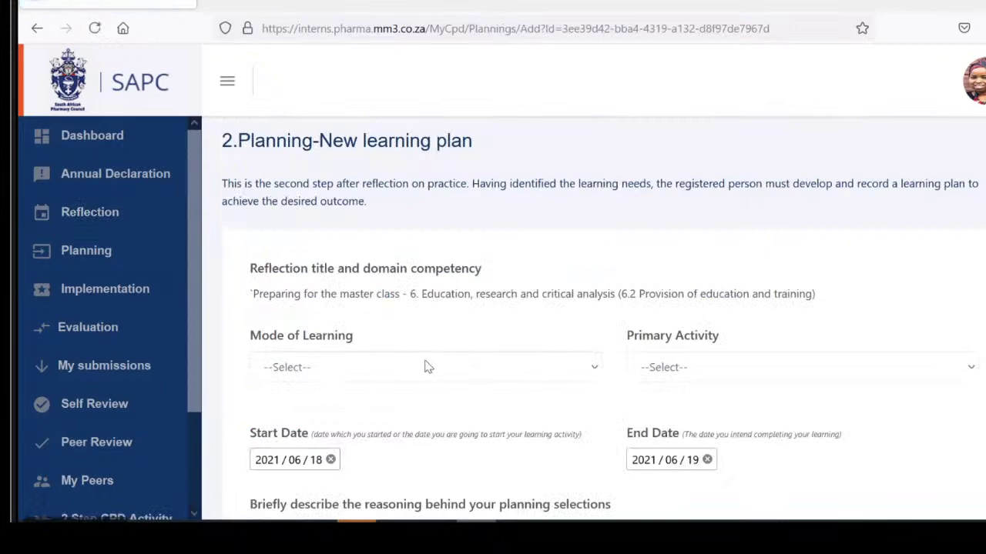
Set the learning plan's mode of learning to "Non Measurable" and its primary activity to "Self study"
scroll(424, 367, down, 5)
scroll(429, 369, up, 5)
scroll(565, 381, down, 2)
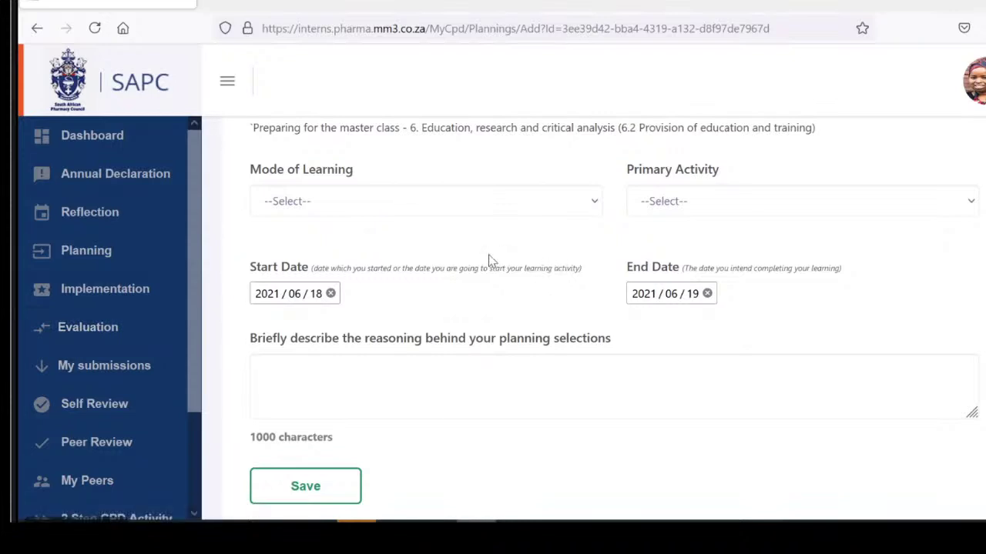
scroll(231, 311, up, 2)
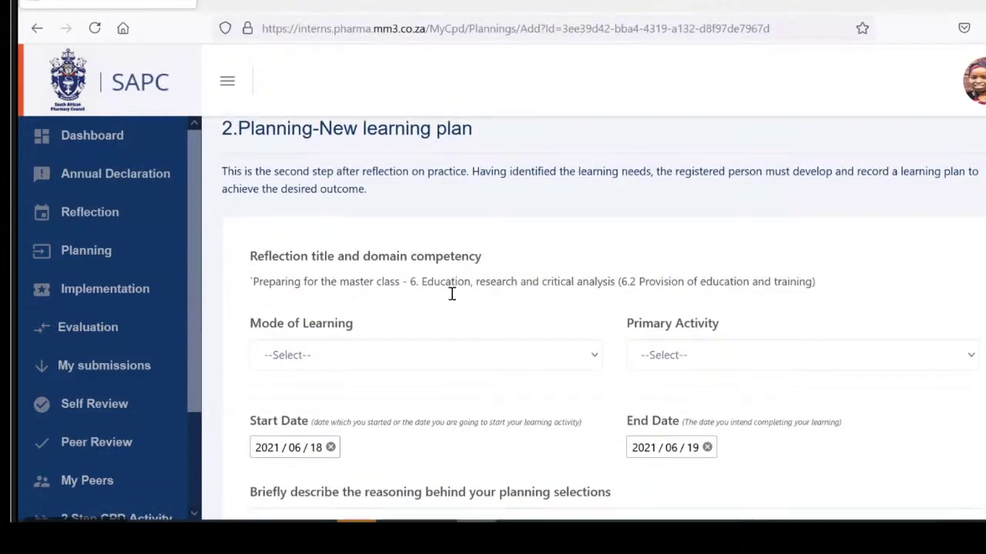
scroll(454, 297, down, 1)
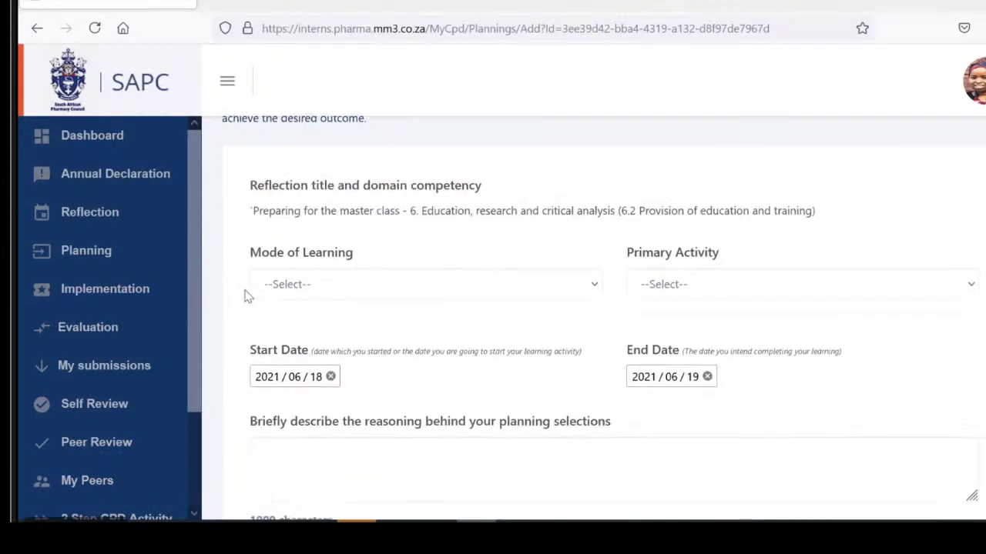
click(337, 282)
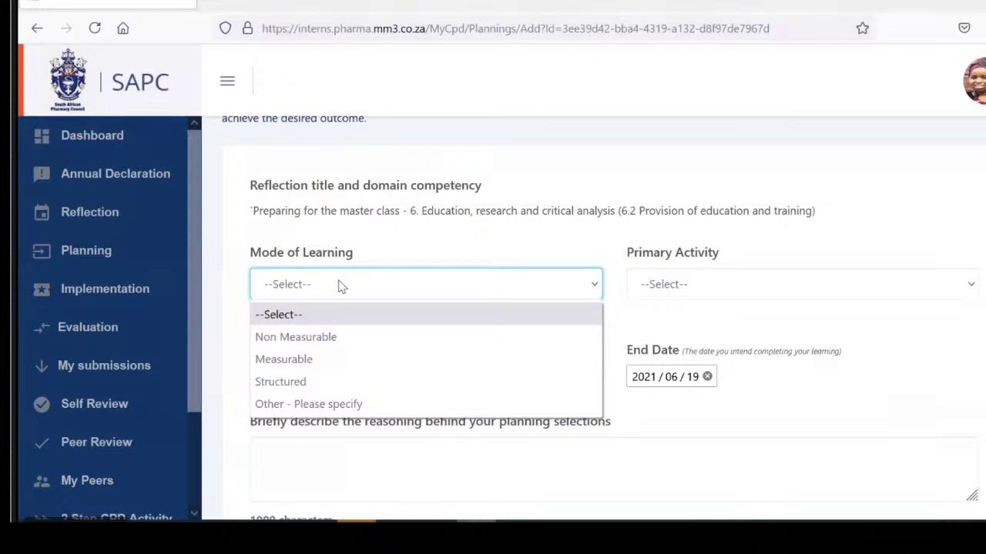
click(292, 338)
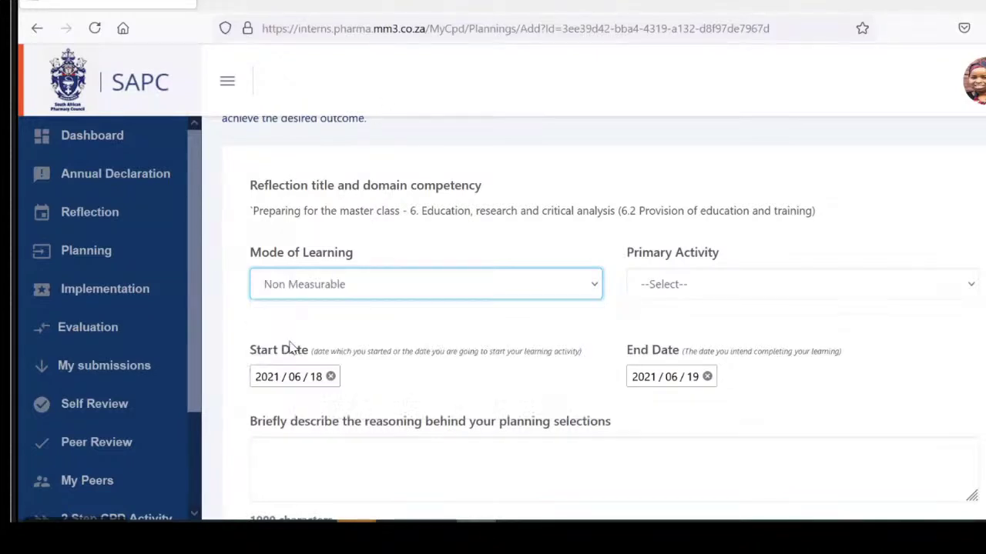
click(678, 284)
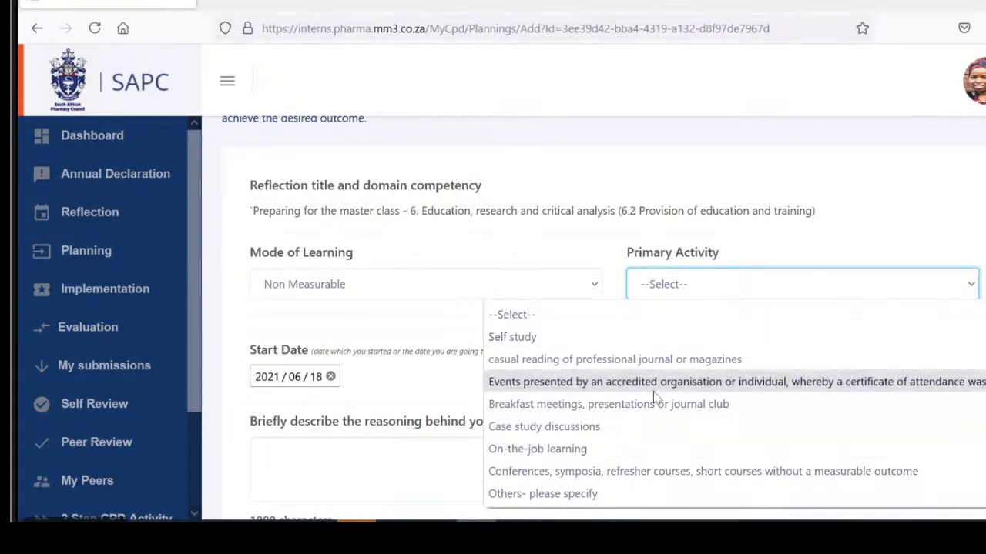
click(499, 338)
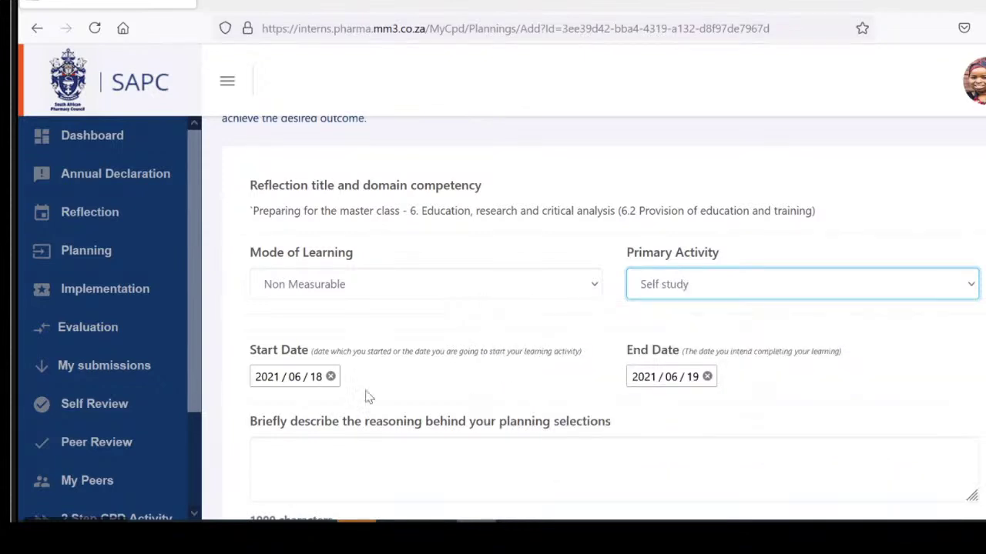
Set the learning plan's end date to 2021/06/18
scroll(590, 378, down, 3)
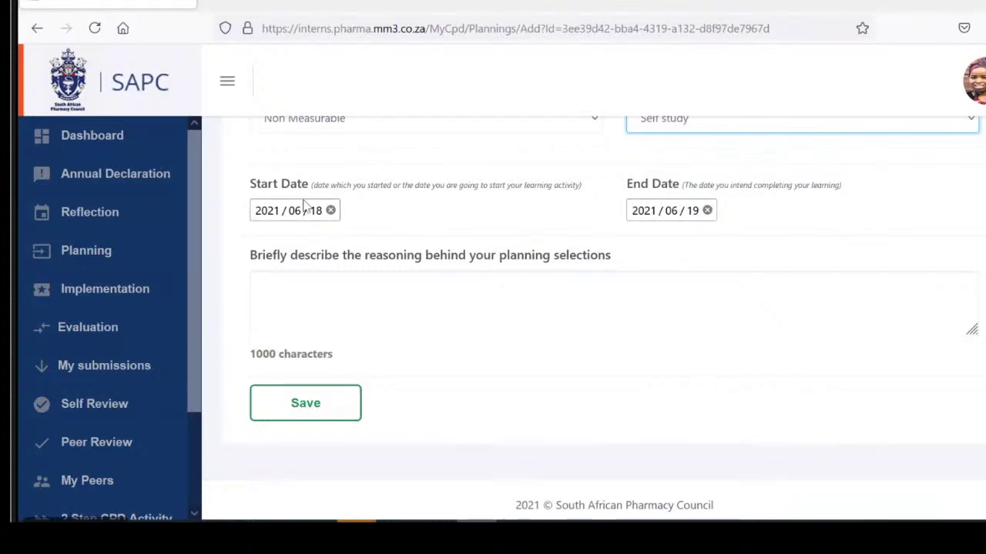
scroll(455, 264, up, 1)
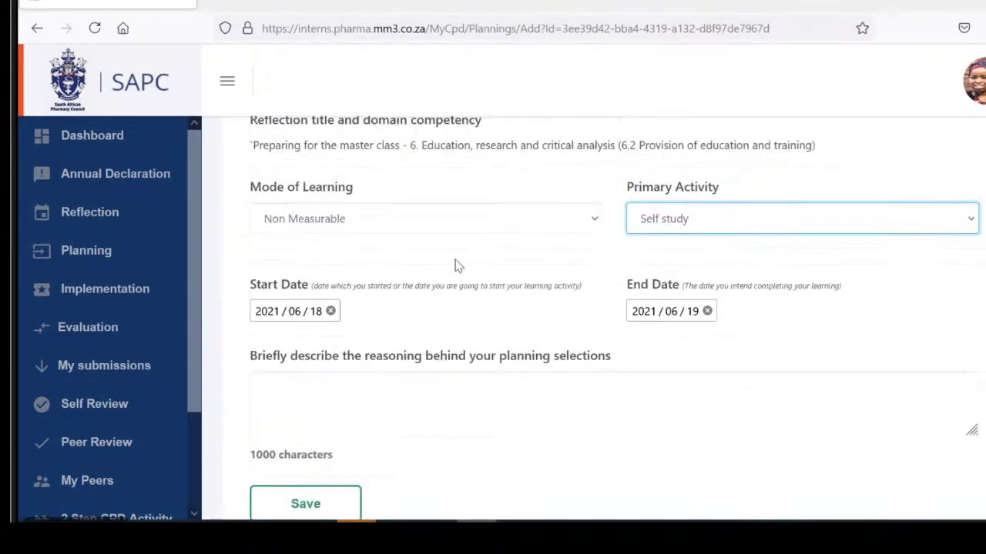
scroll(455, 264, up, 2)
scroll(455, 264, down, 4)
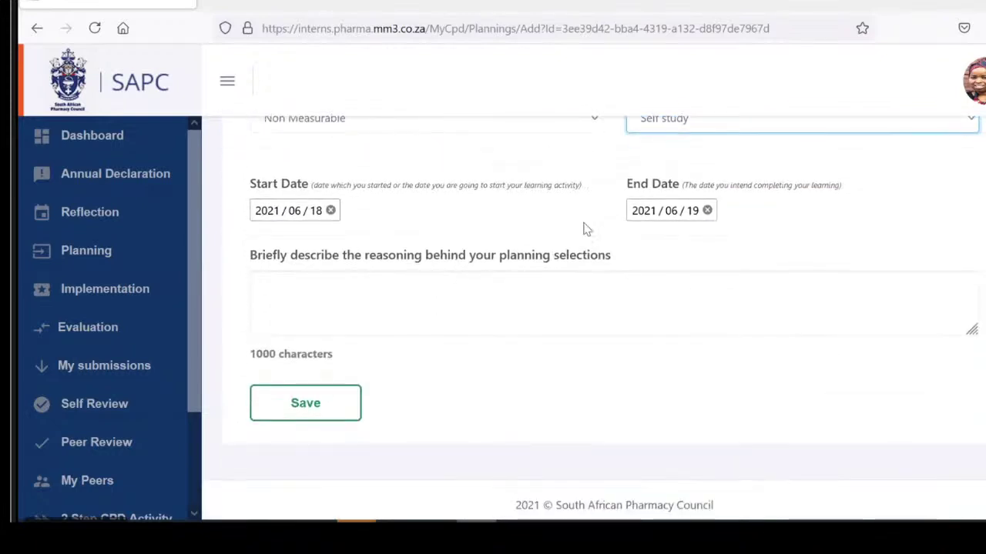
click(673, 212)
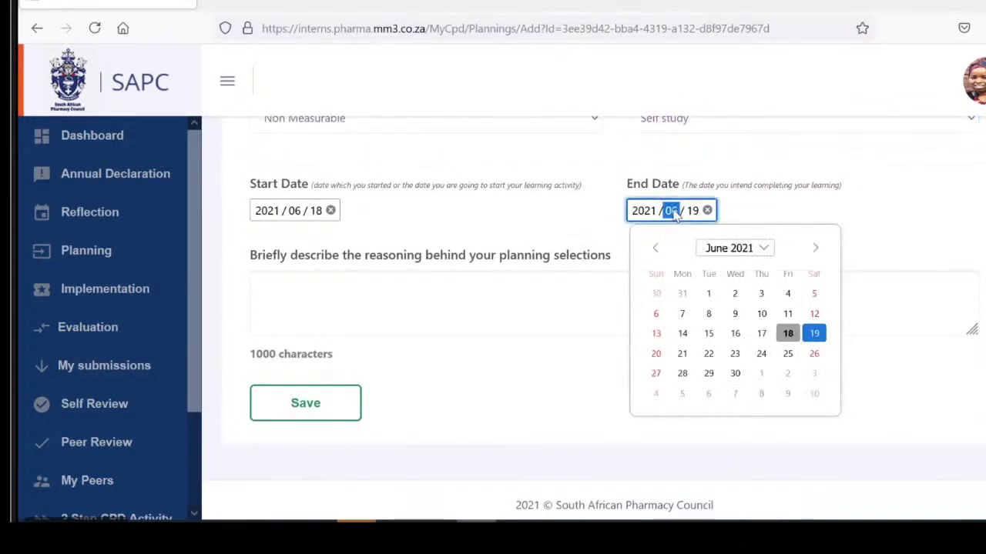
click(787, 332)
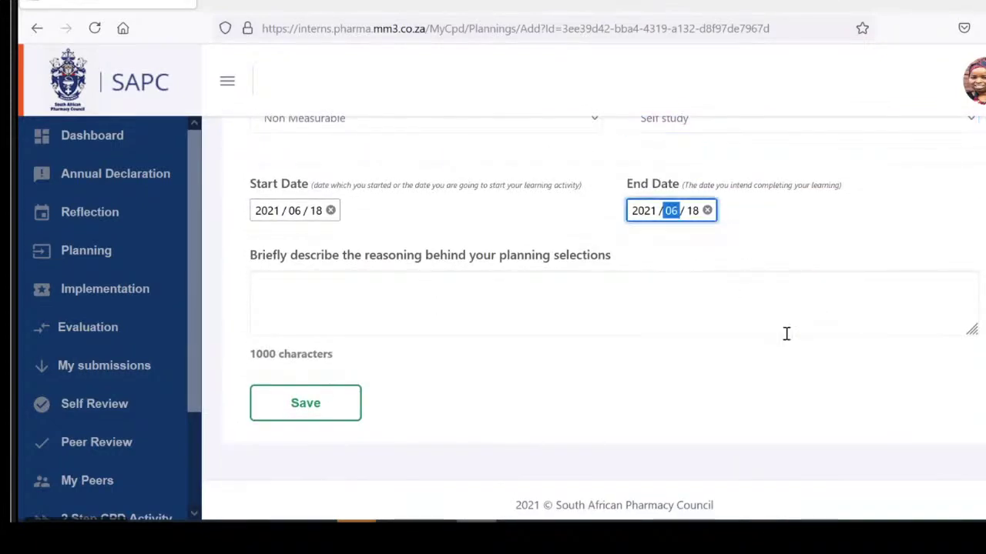
Enter "i had to master class" followed by several lines of dots as the planning reasoning, and save the plan
click(282, 279)
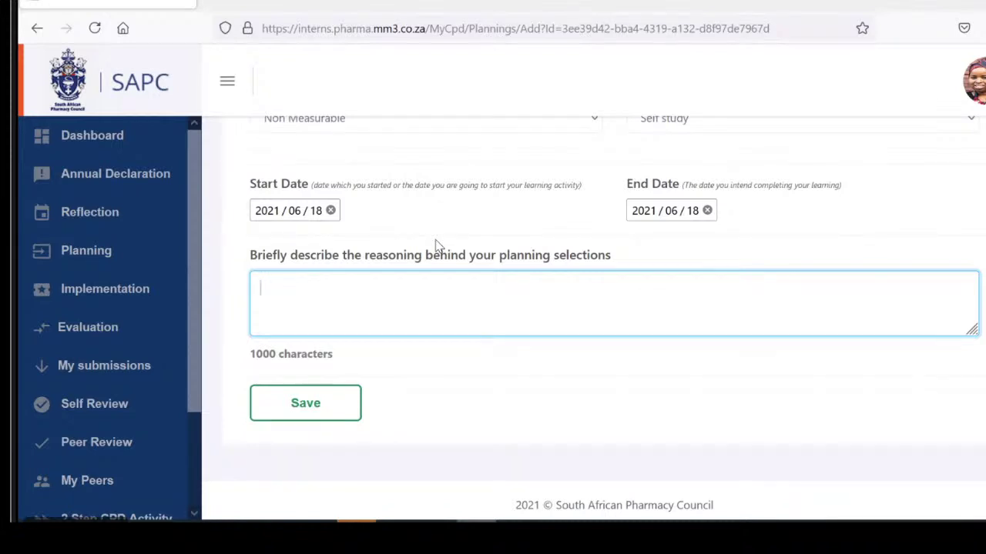
text(I ha)
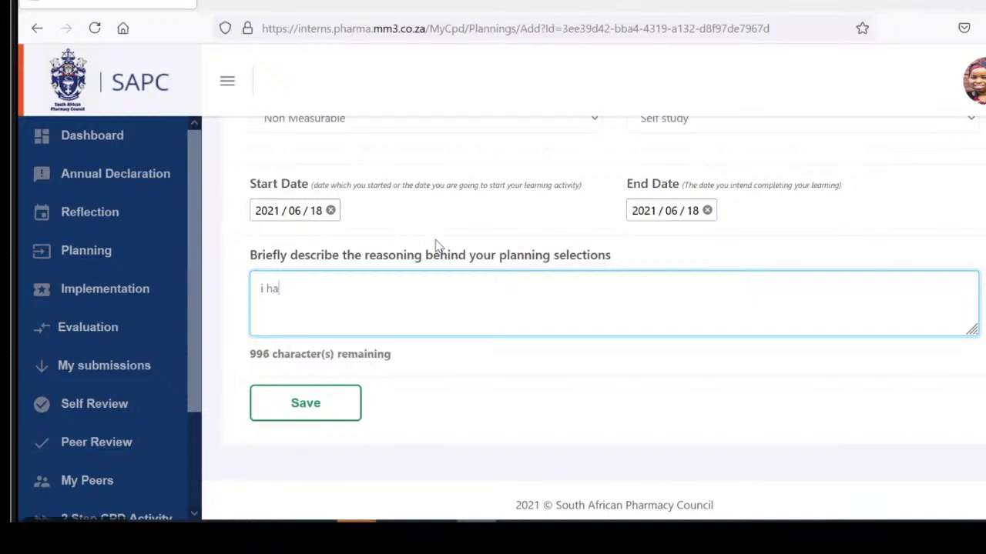
text(d to master class)
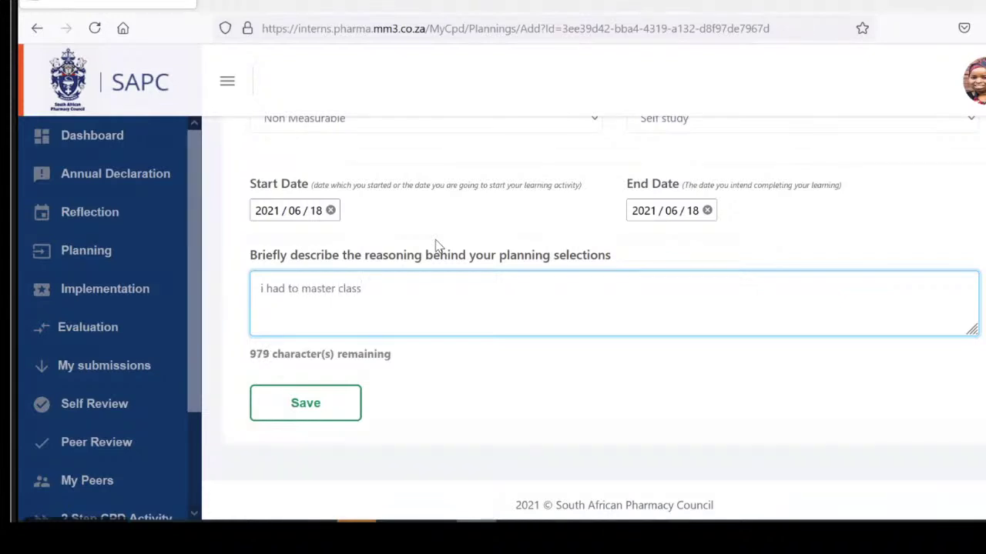
key(Return)
text(....)
key(Return)
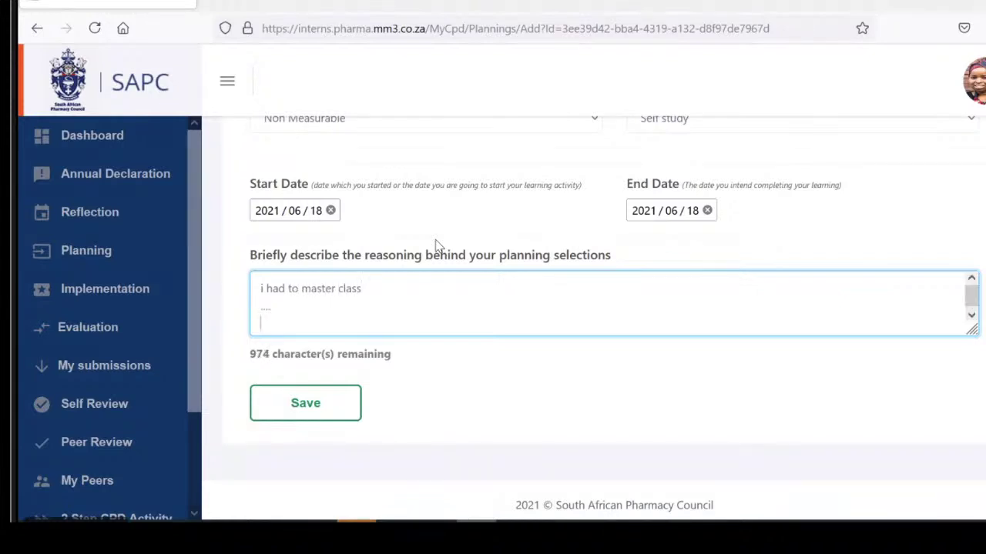
text(....)
key(Return)
text(....)
key(Return)
text(..)
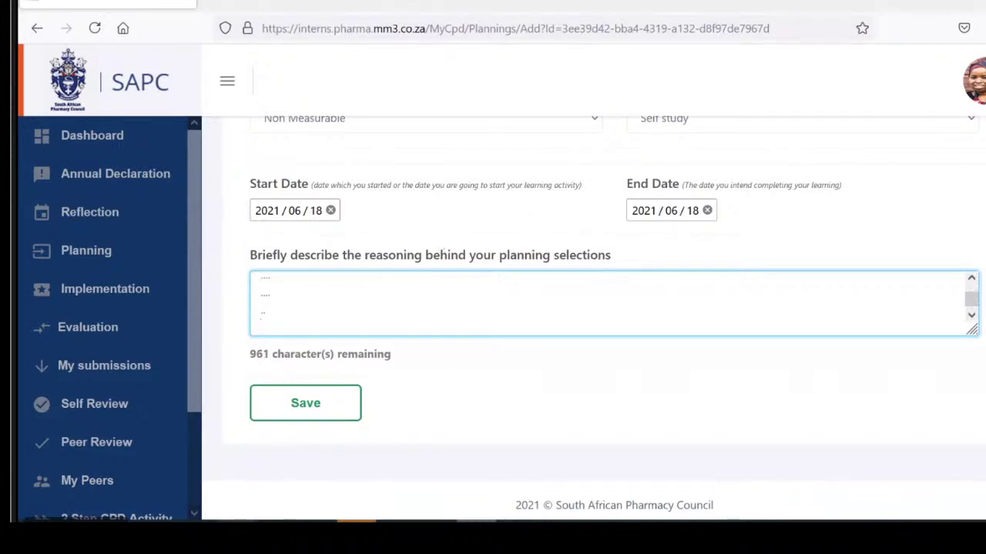
click(335, 410)
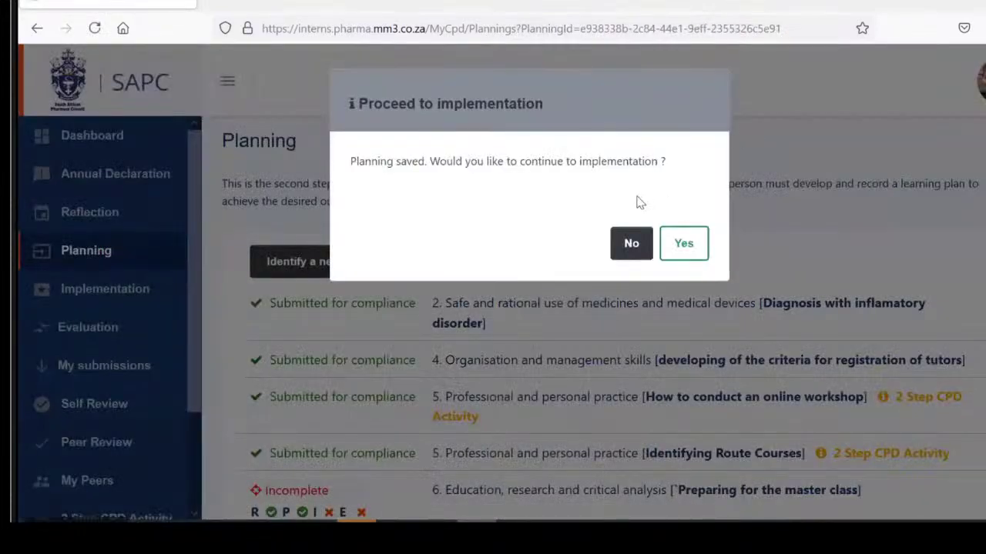
Proceed to the implementation of the master class plan and set the duration of the activity to "30 to 60 mins"
click(683, 245)
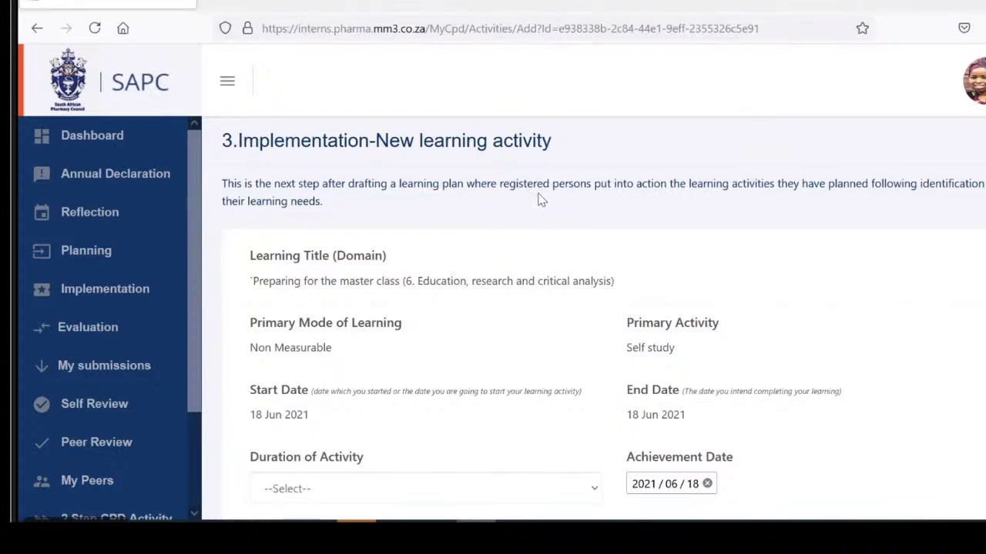
scroll(679, 350, down, 2)
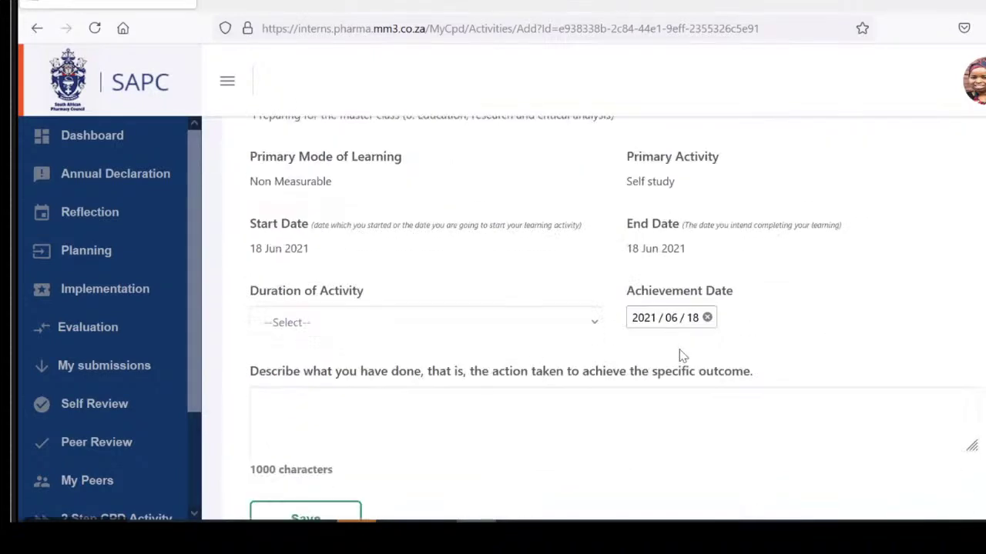
click(385, 324)
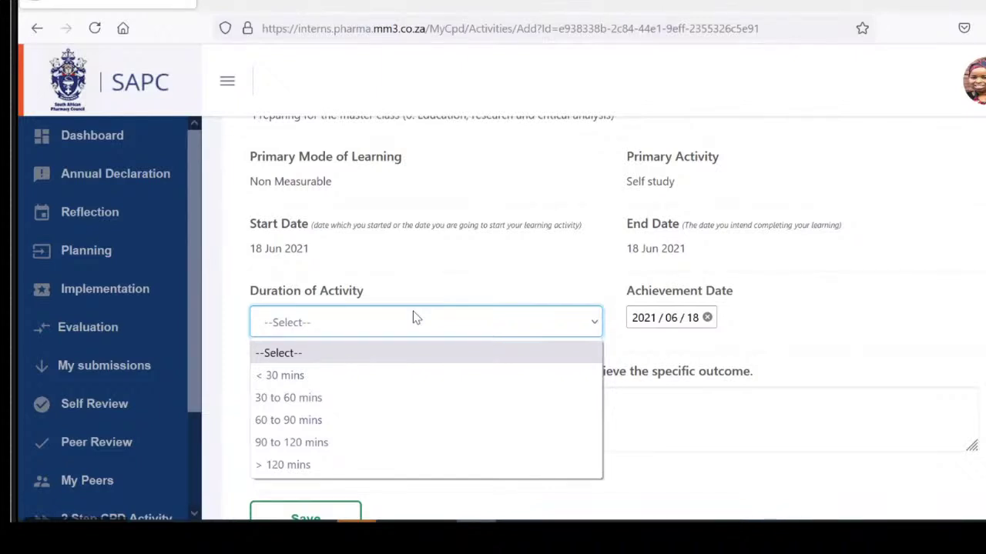
click(297, 398)
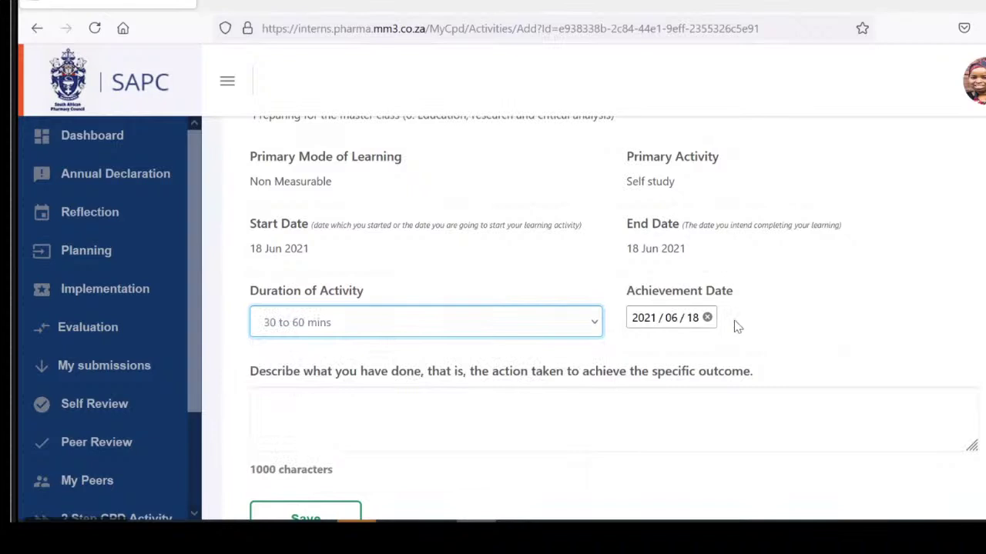
click(675, 327)
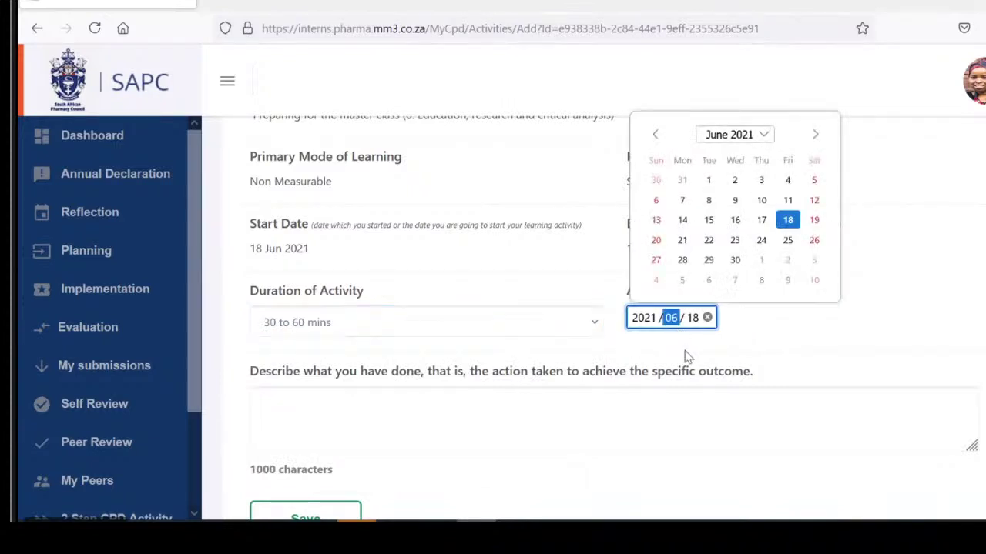
click(686, 357)
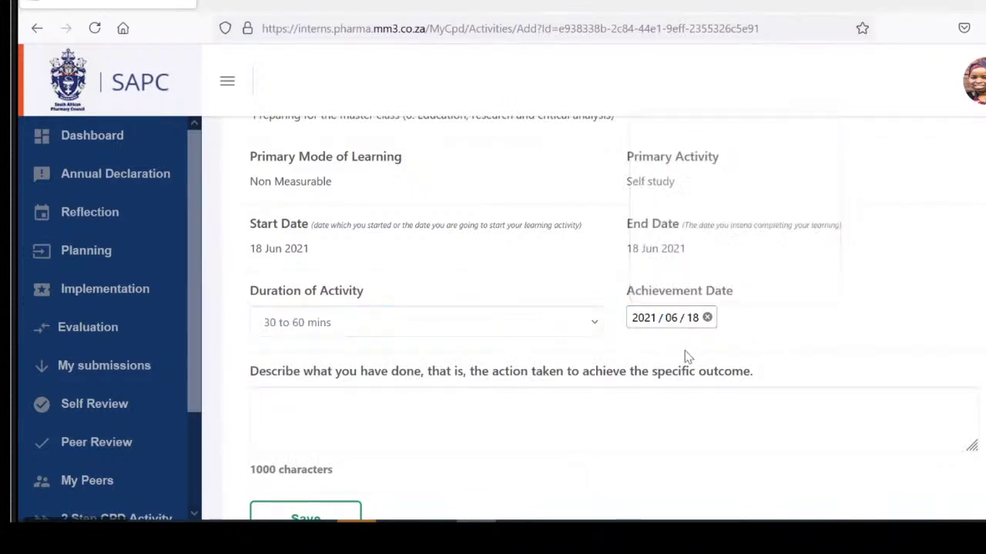
Describe the action taken as "ndnnd" followed by several lines of dots, and save the implementation
click(283, 405)
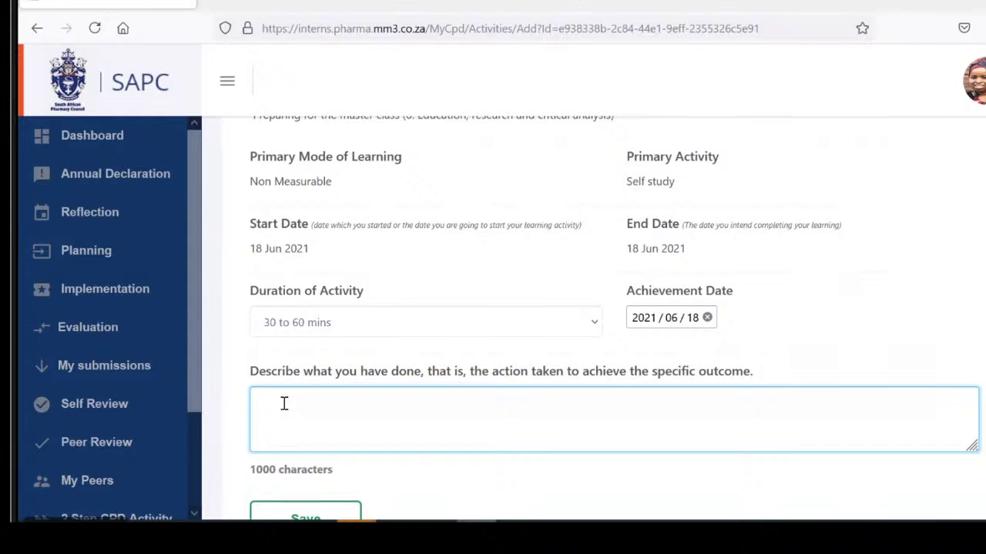
text(ndnnd)
key(Return)
text(..)
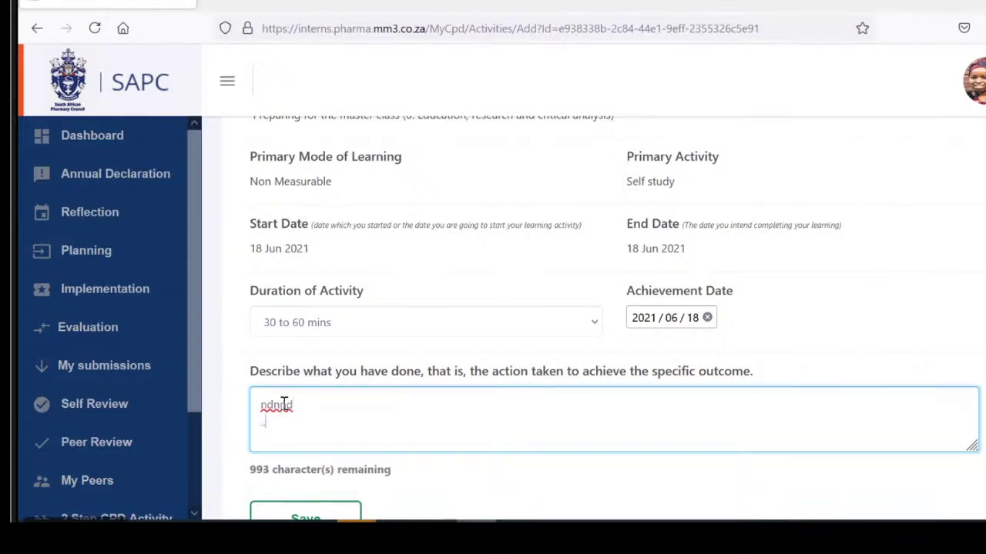
key(Return)
text(..)
key(Return)
text(..)
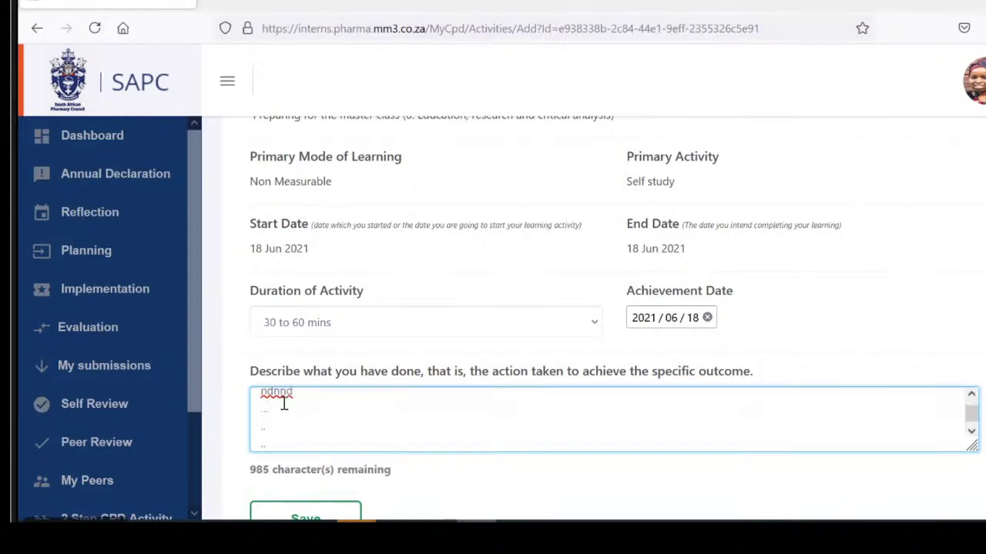
scroll(354, 393, down, 3)
click(295, 399)
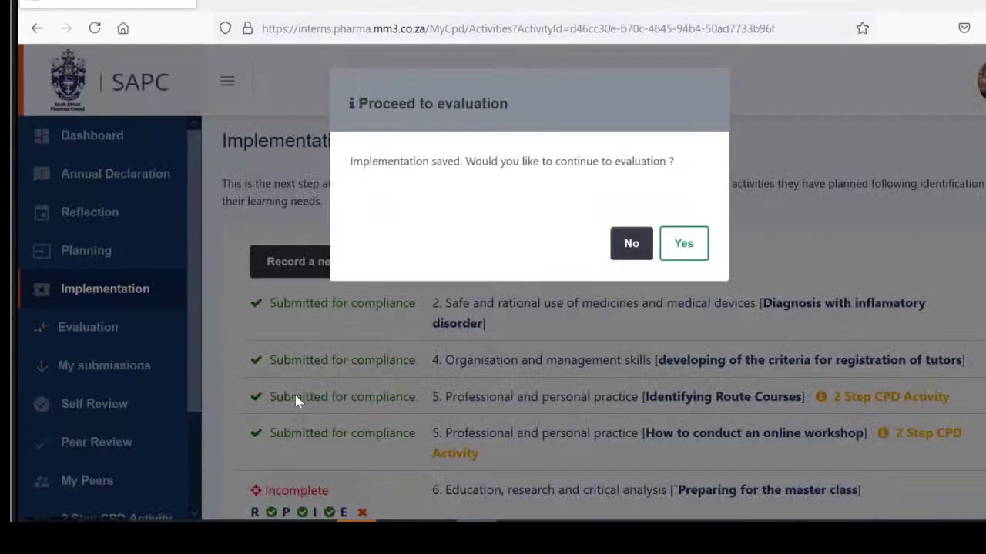
Proceed to the evaluation of the master class activity and set Learning Objective Met to "Fully"
click(683, 244)
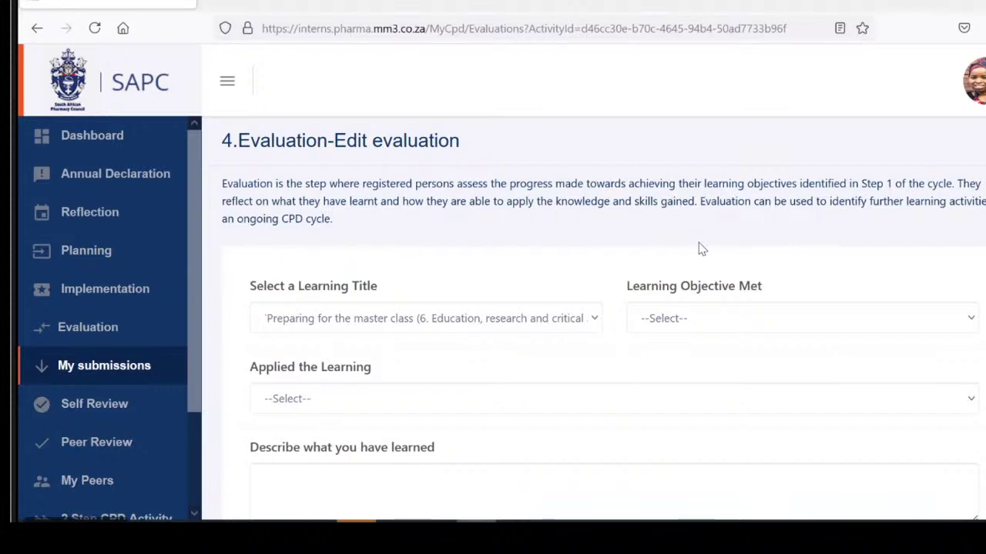
click(668, 325)
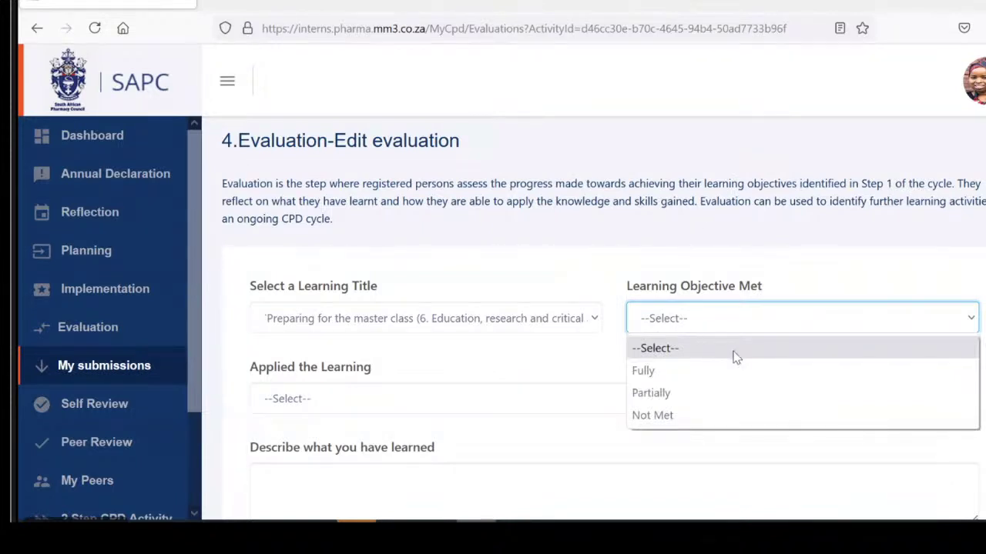
click(646, 371)
scroll(337, 398, down, 1)
scroll(336, 401, down, 2)
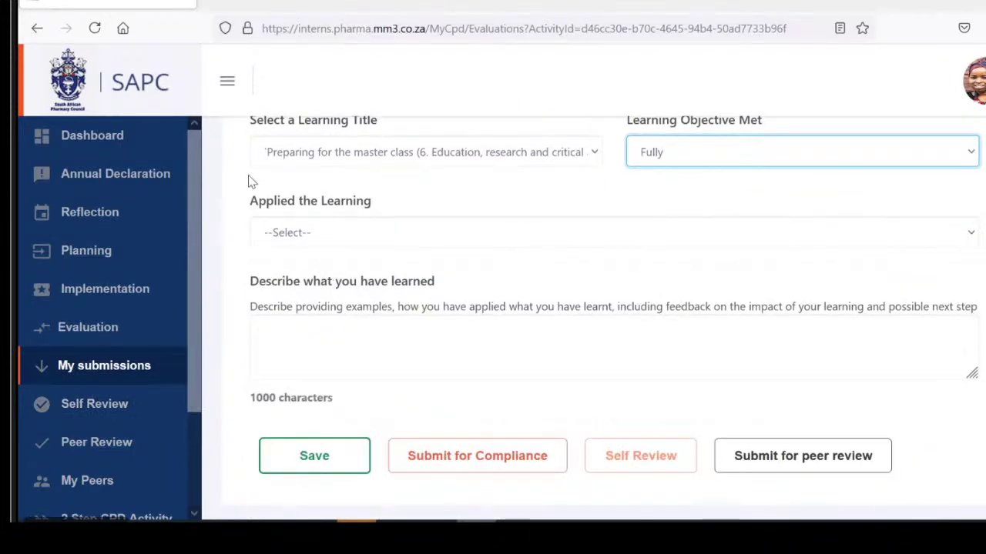